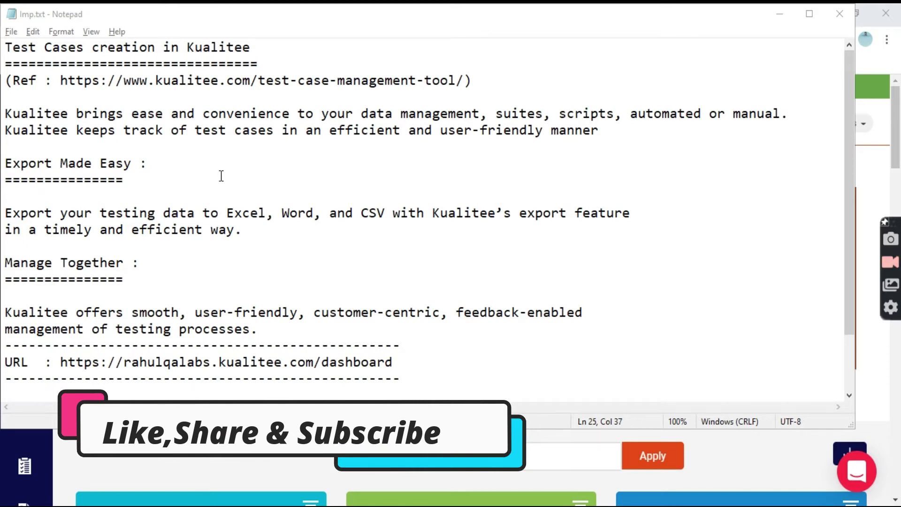
Step: Highlight the dashboard URL and the Left Panel Test Scenarios Tab method in imp.txt, then minimize Notepad
scroll(213, 186, "down", 2)
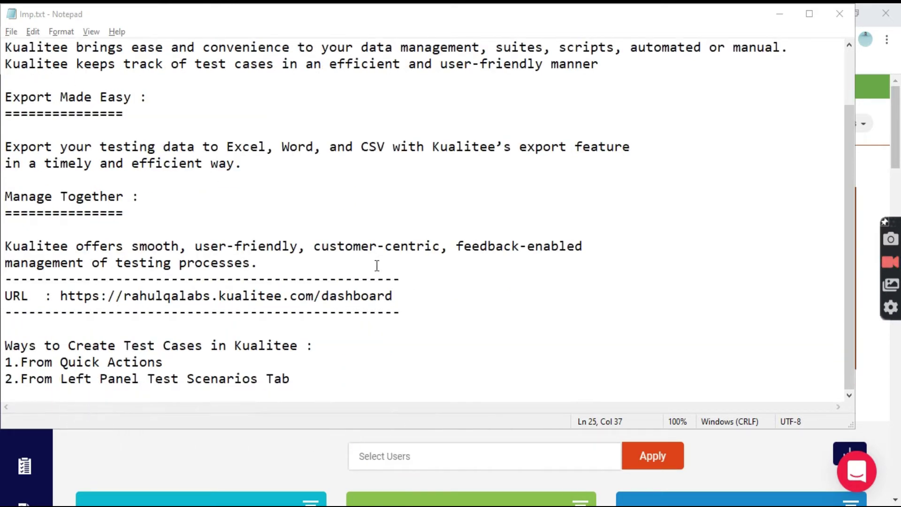
left_click_drag(401, 296, 61, 296)
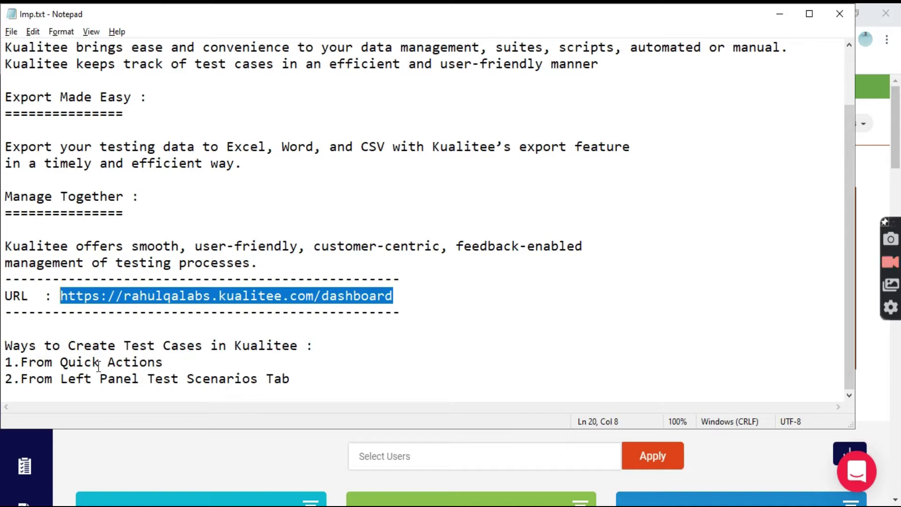
left_click_drag(61, 362, 163, 347)
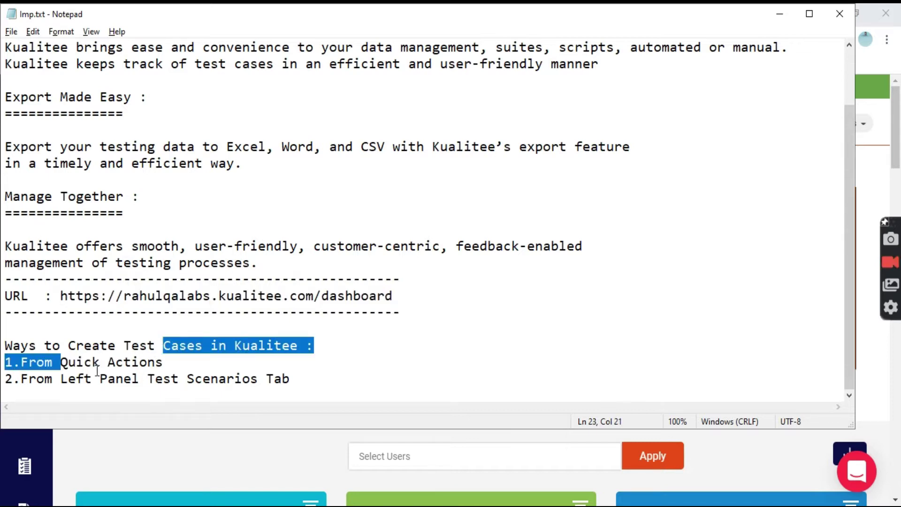
left_click_drag(60, 378, 280, 378)
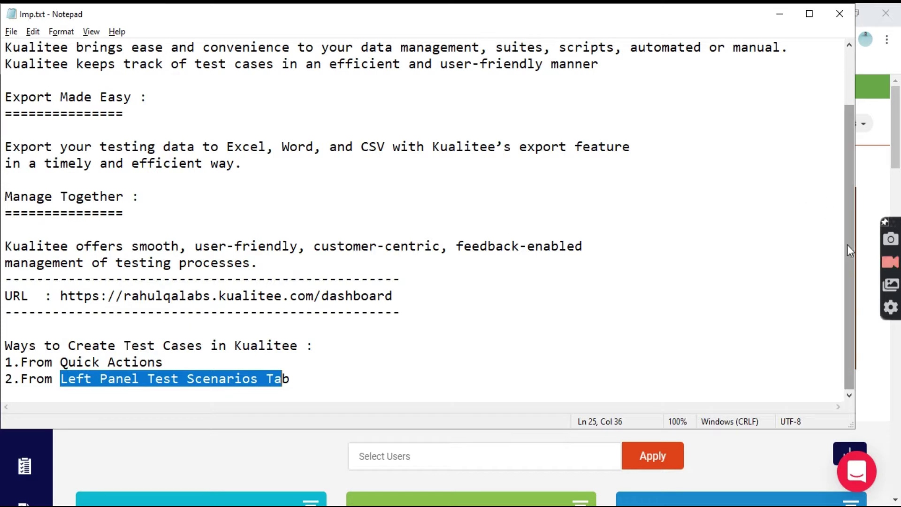
left_click(889, 262)
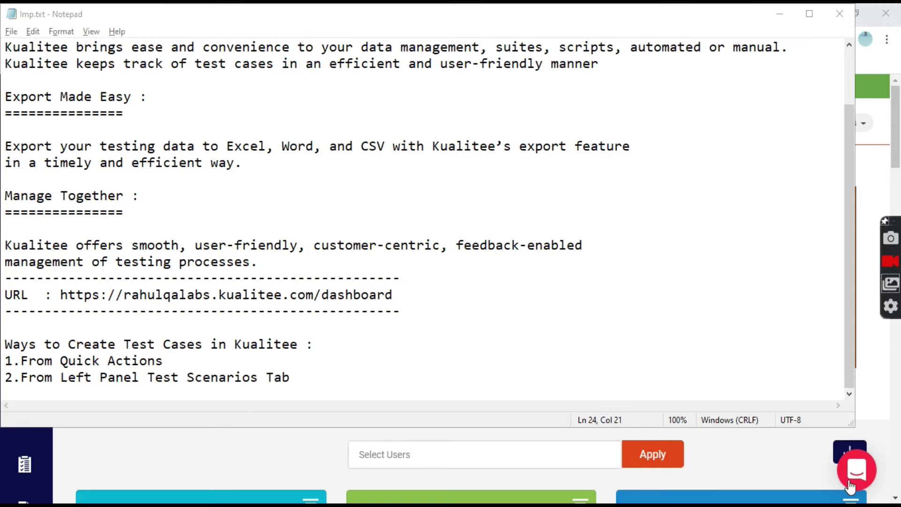
Step: Select the full dashboard web address in Chrome's address bar
left_click(776, 18)
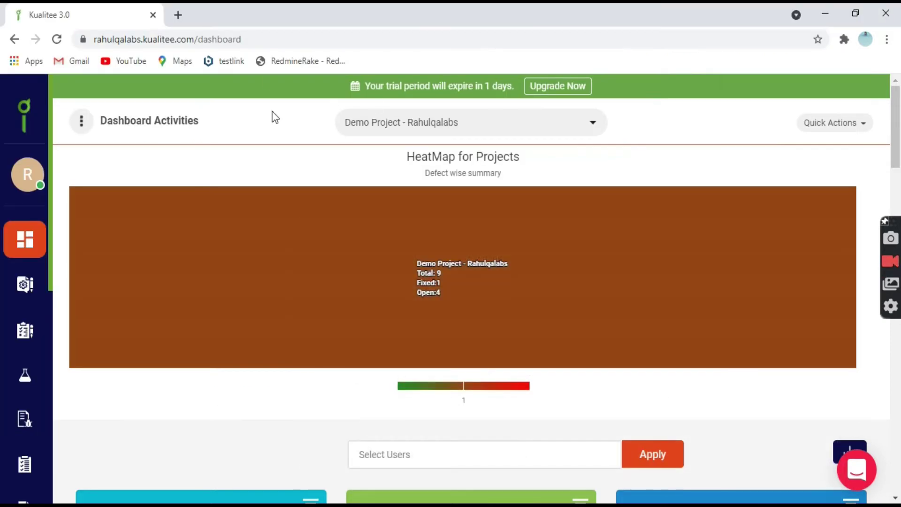
left_click(258, 36)
key("End")
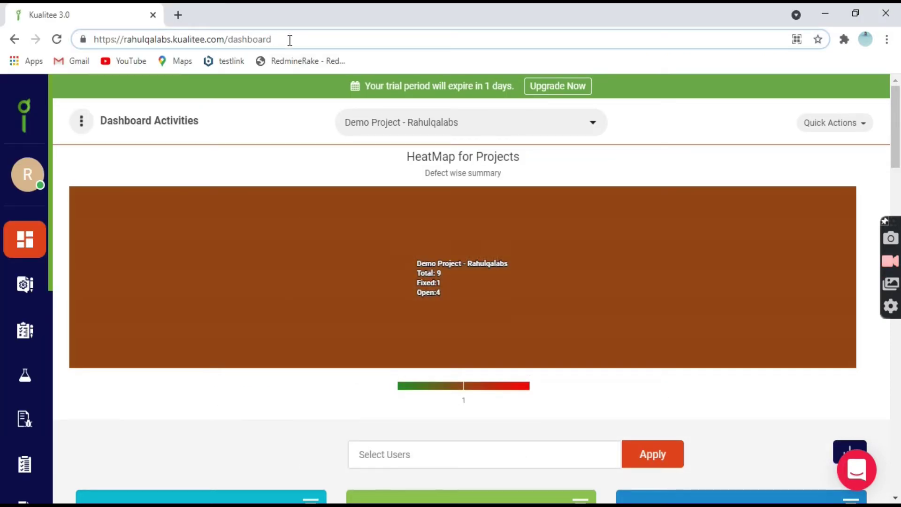
left_click_drag(287, 38, 101, 35)
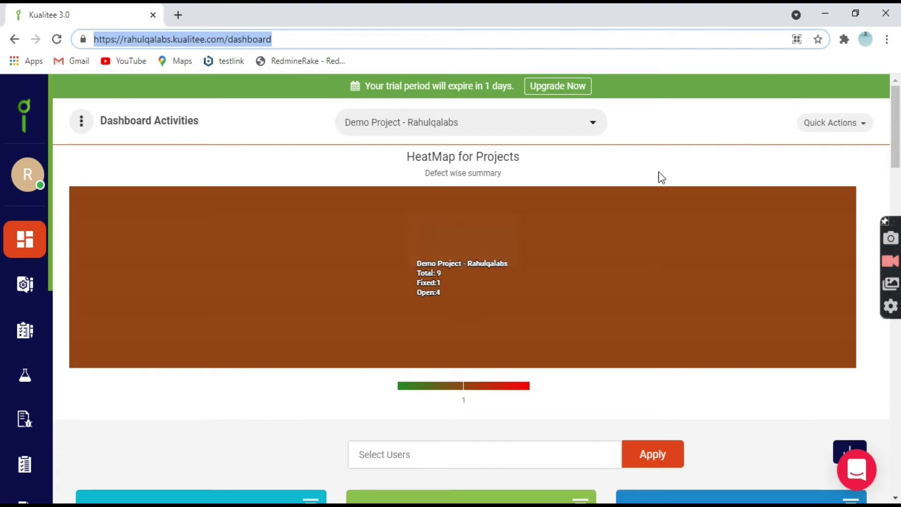
Step: Go to Test Management and show the Demo Project's Test Cases list
left_click(819, 124)
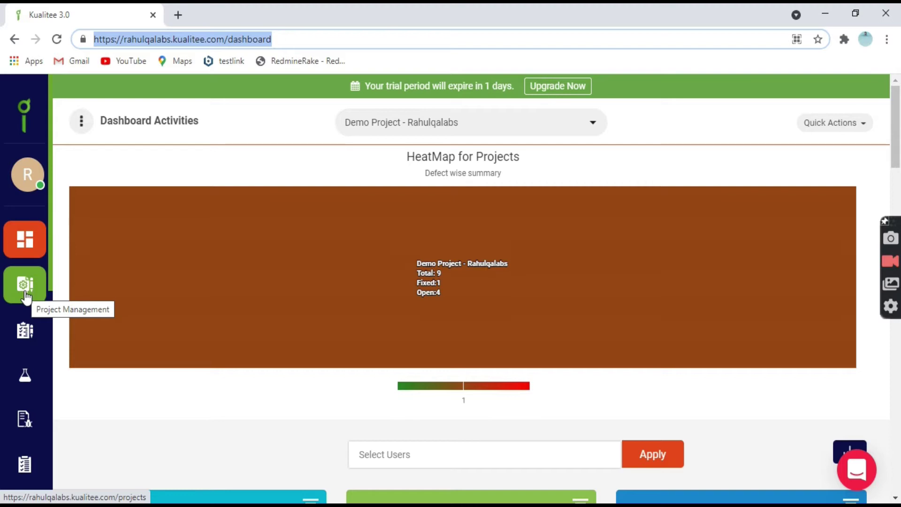
left_click(26, 332)
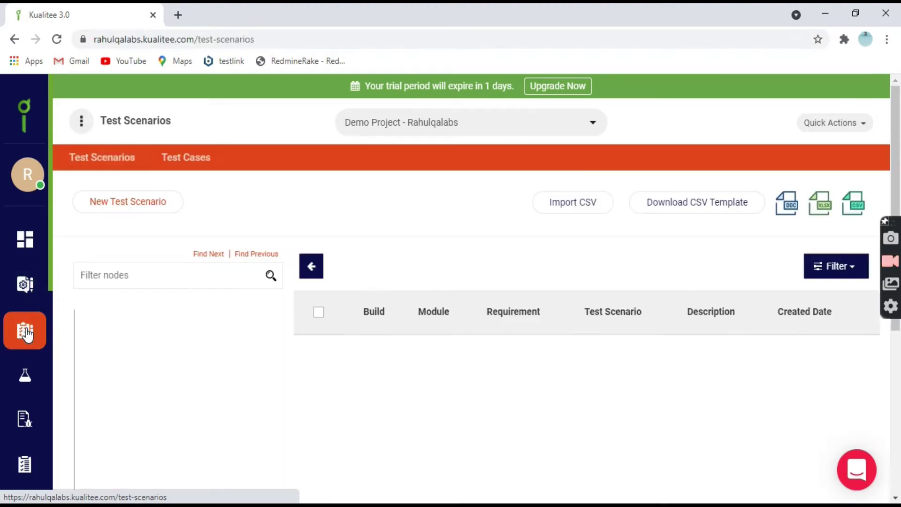
left_click(177, 165)
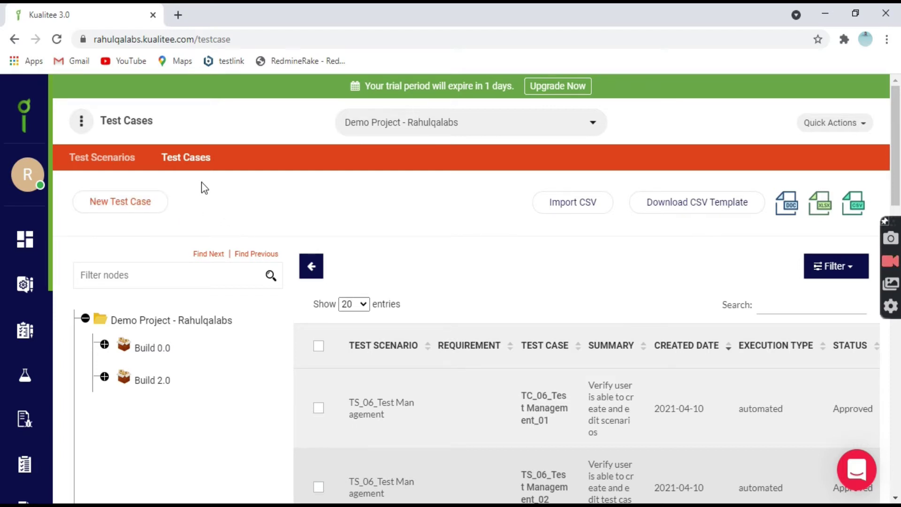
Step: Start a new test case with Build 0.0 and the Login module
left_click(124, 205)
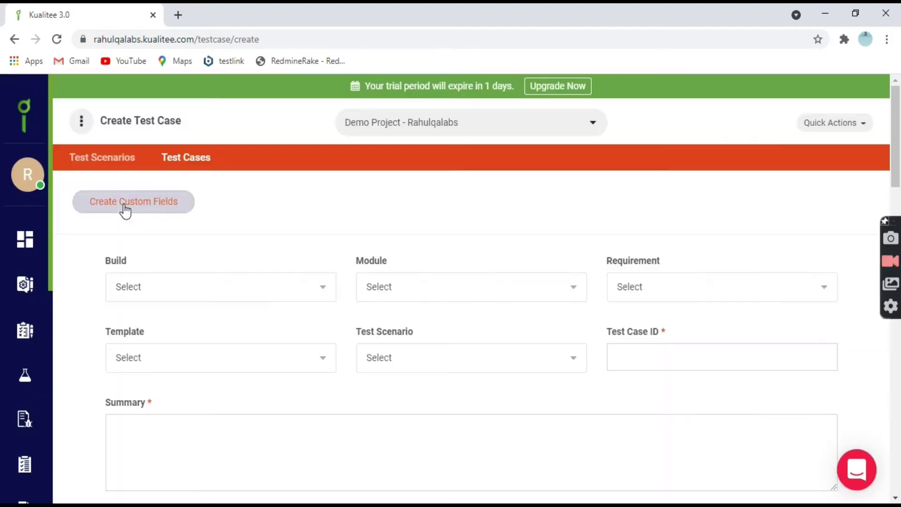
scroll(275, 211, "down", 2)
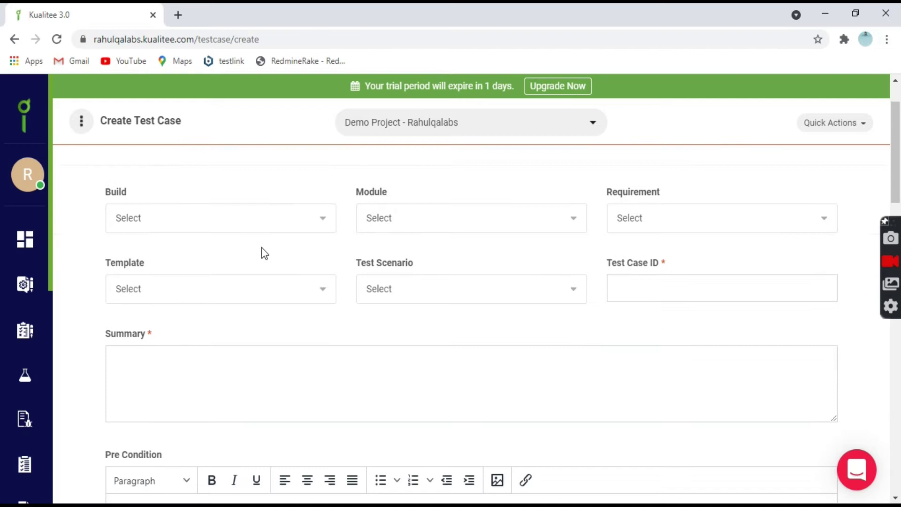
scroll(263, 252, "up", 2)
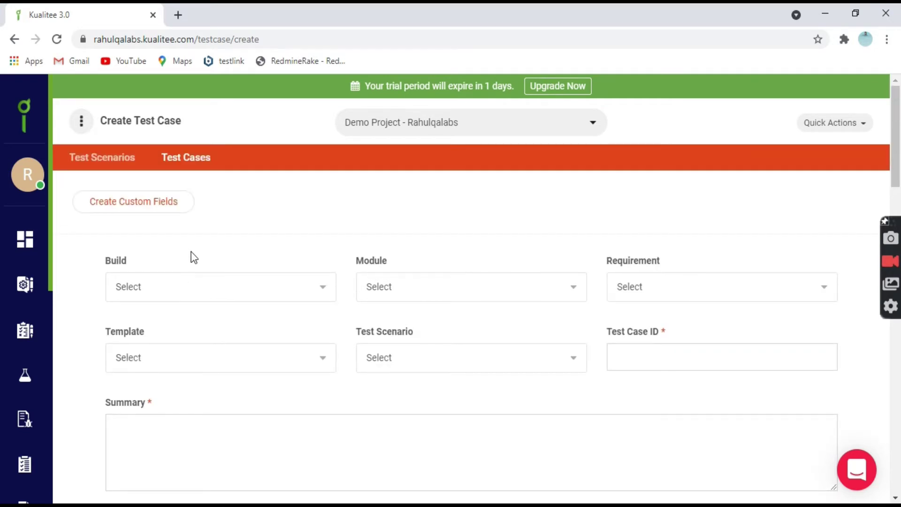
scroll(317, 217, "down", 2)
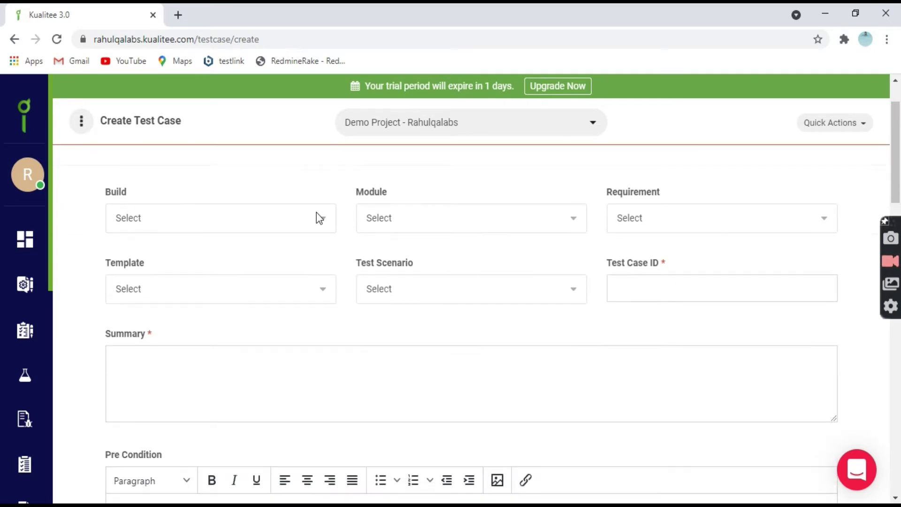
scroll(296, 235, "up", 2)
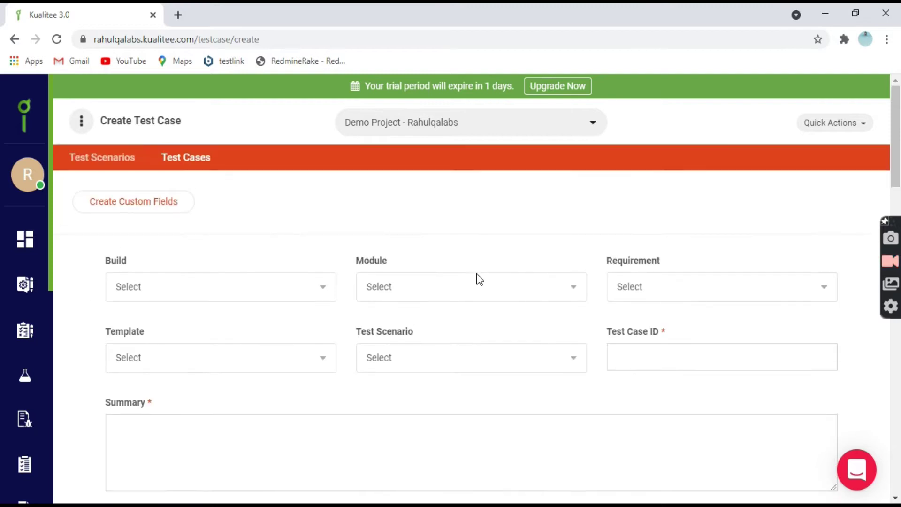
scroll(338, 257, "down", 2)
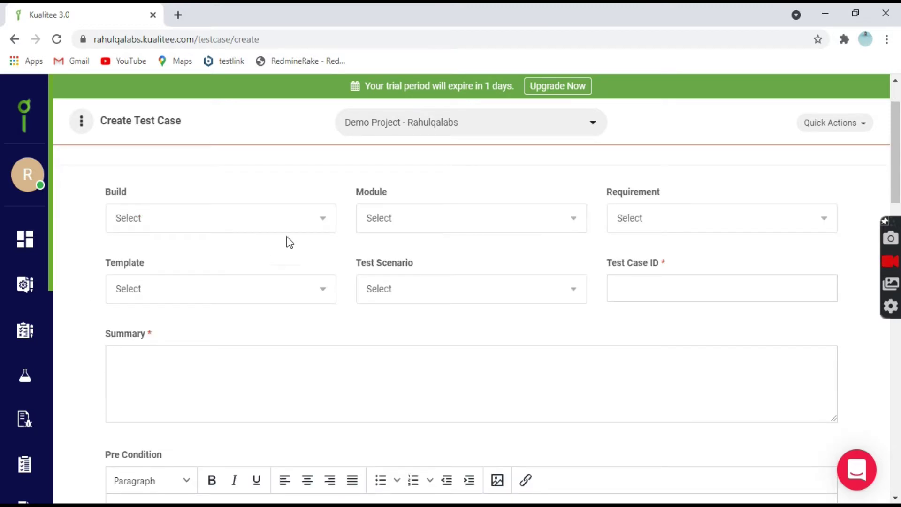
left_click(316, 219)
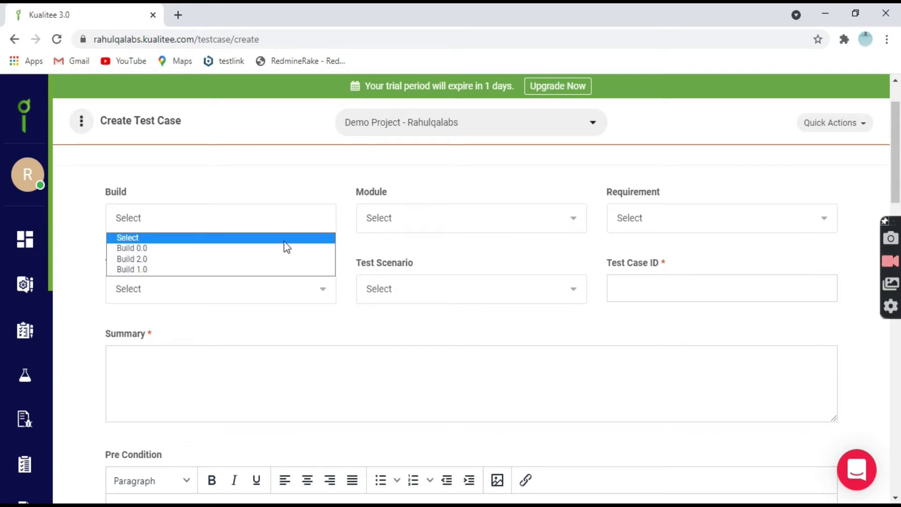
left_click(236, 250)
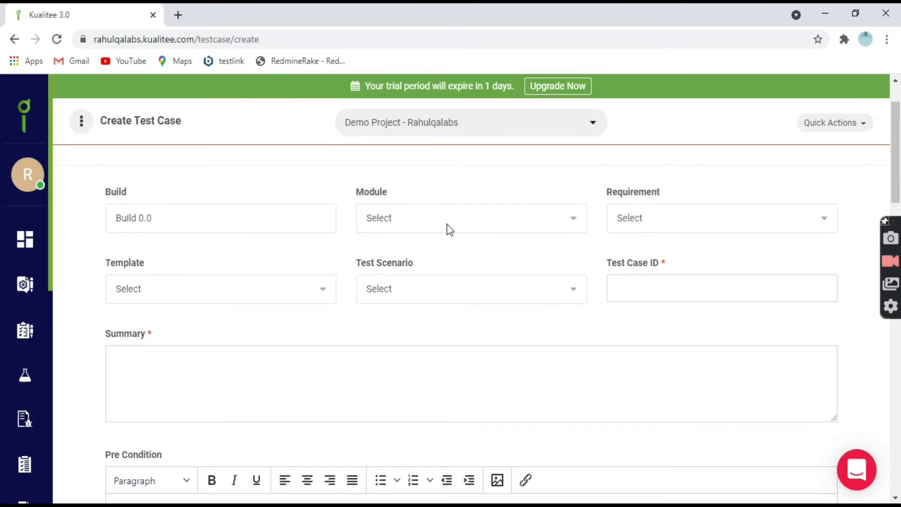
left_click(535, 220)
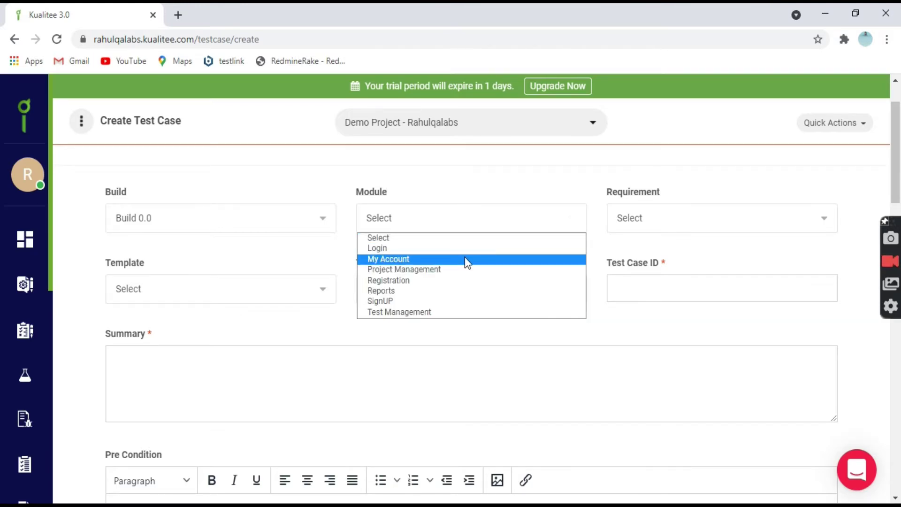
left_click(454, 249)
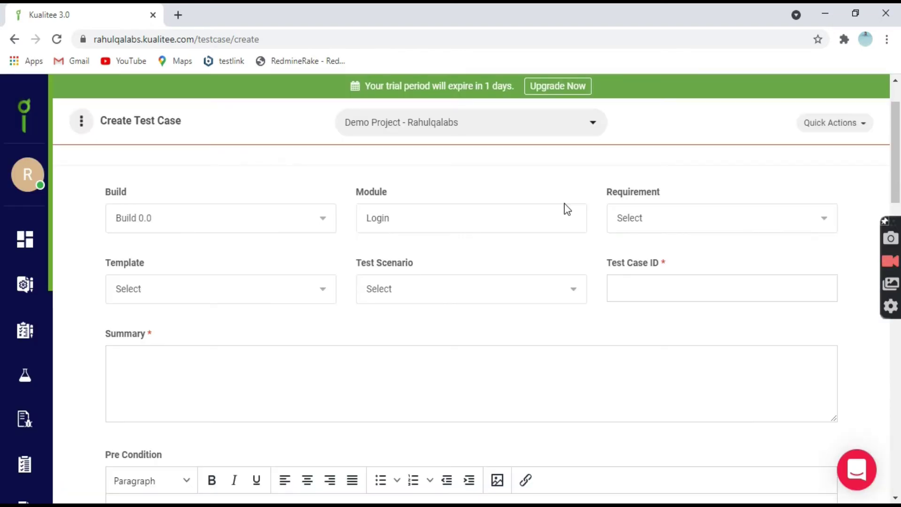
Step: Leave requirement, template and test scenario unset, and enter TC1 as the Test Case ID
left_click(649, 218)
left_click(584, 269)
left_click(260, 293)
left_click(333, 308)
left_click(419, 291)
left_click(634, 311)
left_click(637, 287)
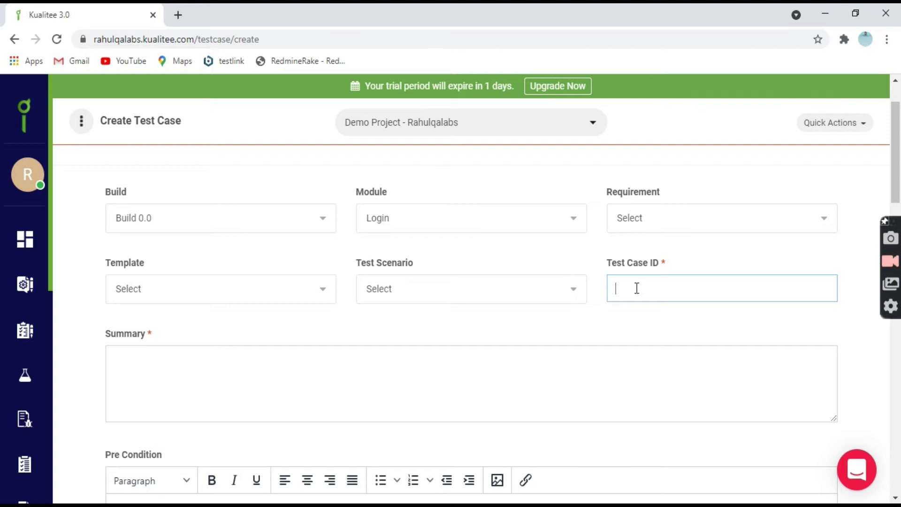
type("TC1")
left_click(350, 274)
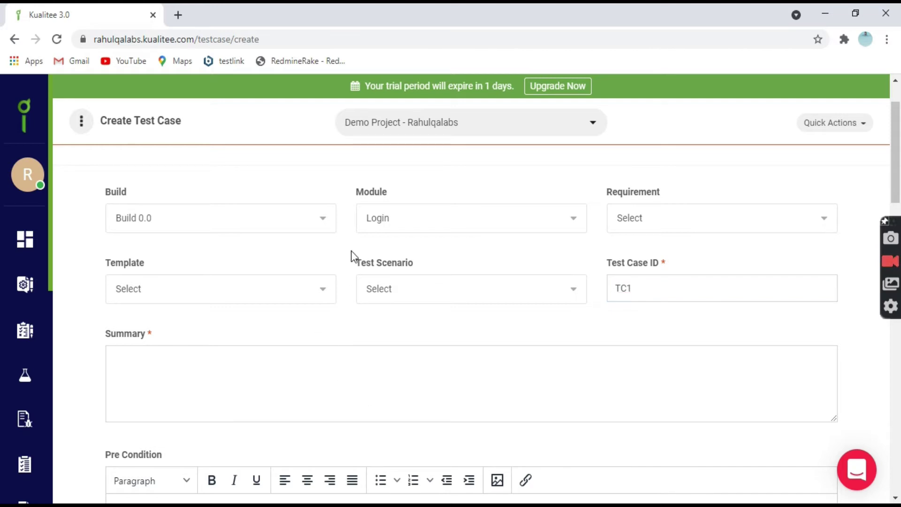
scroll(350, 250, "down", 3)
Step: Enter the summary 'Demo summary', fixing the typo, and the precondition 'xyz'
left_click(145, 238)
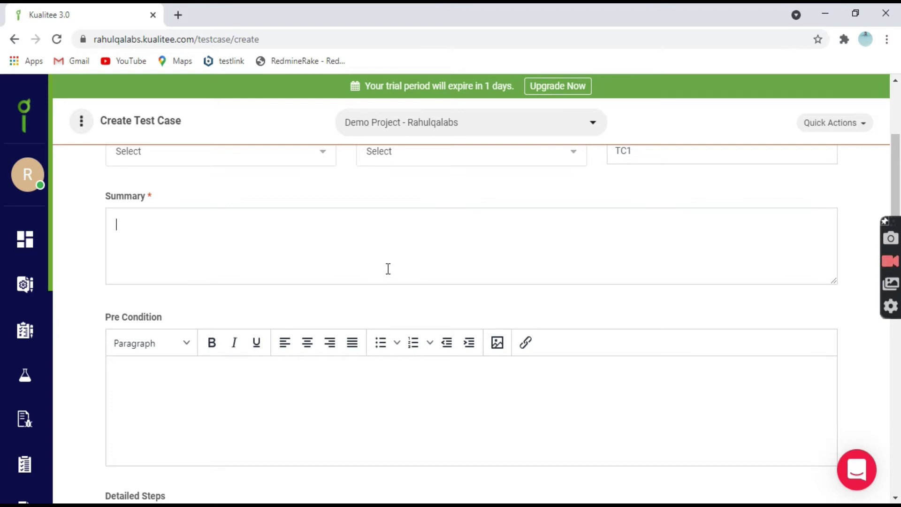
type("Demo summry")
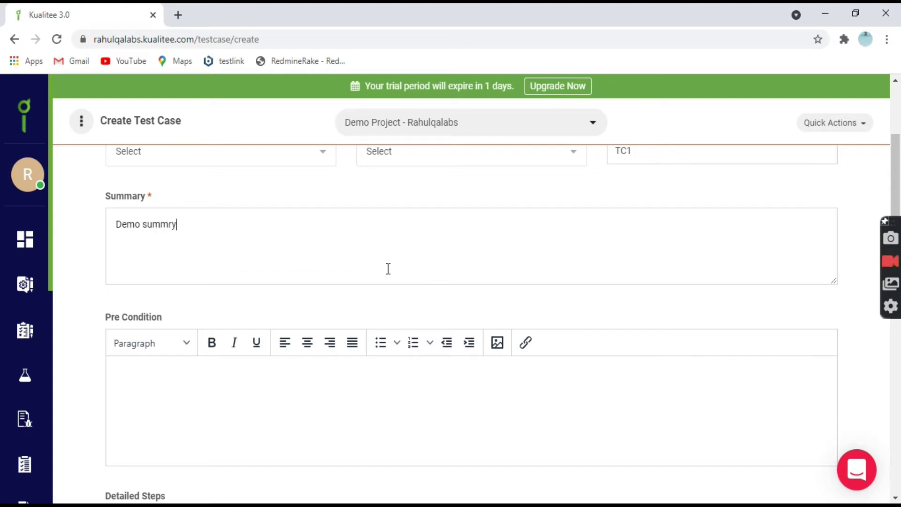
left_click(169, 225)
type("a")
scroll(225, 243, "down", 3)
left_click(162, 247)
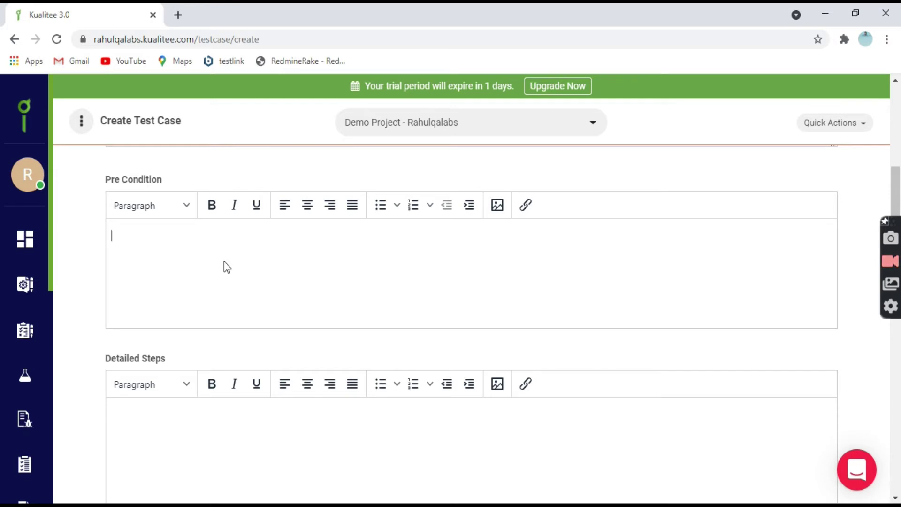
type("xyz")
Step: Fill Detailed Steps with three numbered lines: 1., 2., 3
scroll(235, 255, "down", 3)
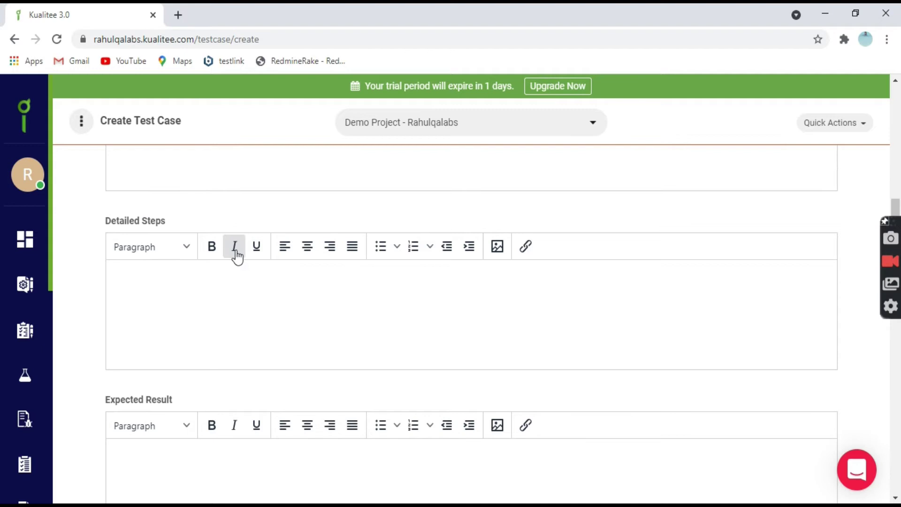
left_click(187, 291)
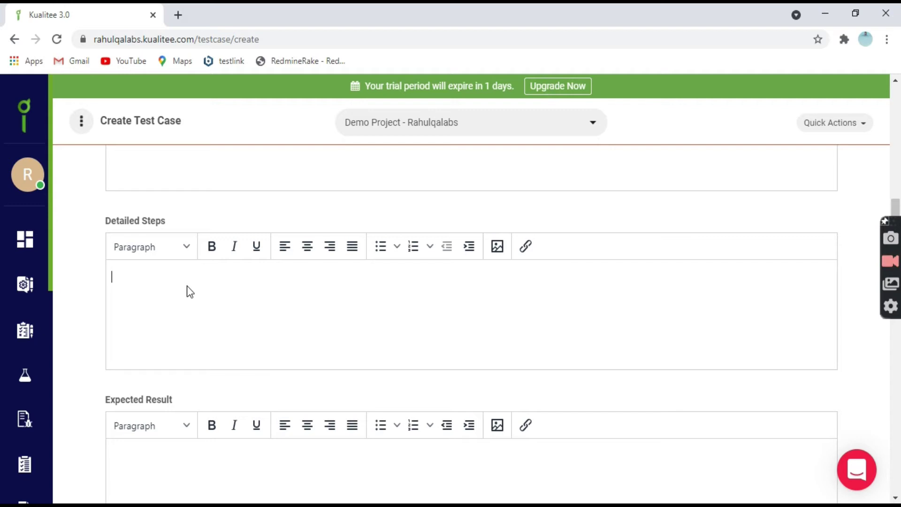
type("1.")
key("Return")
type(".3")
key("BackSpace")
key("BackSpace")
type("2.")
key("Return")
type("3.")
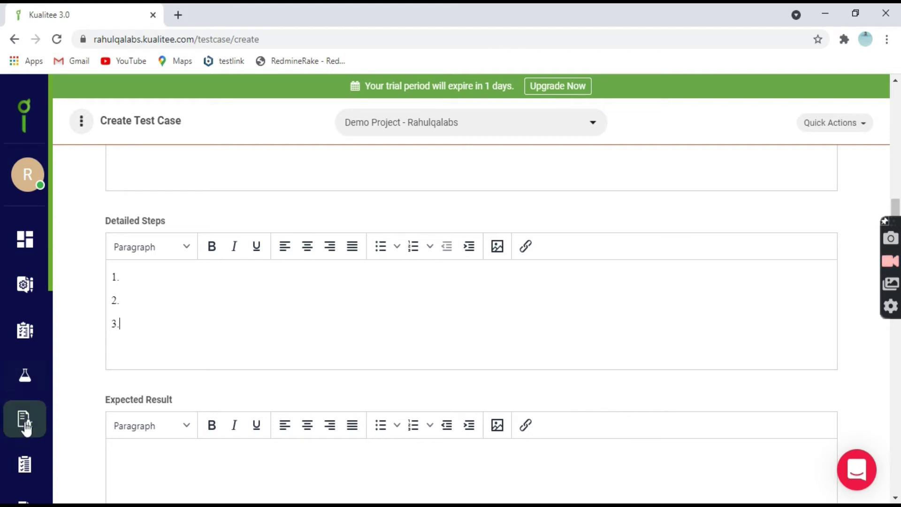
Step: Leave Expected Result and Post Condition empty and set Testing Type to Field Validation
scroll(139, 324, "down", 4)
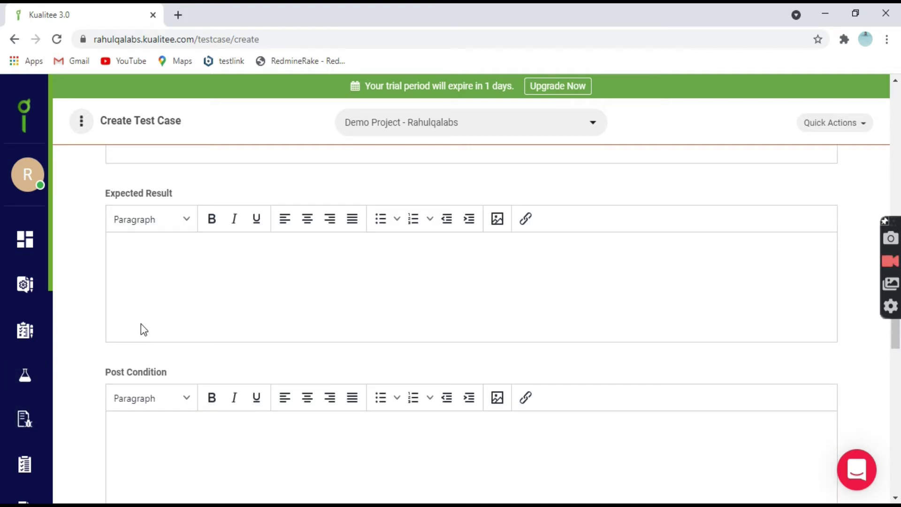
left_click(185, 270)
scroll(197, 262, "down", 1)
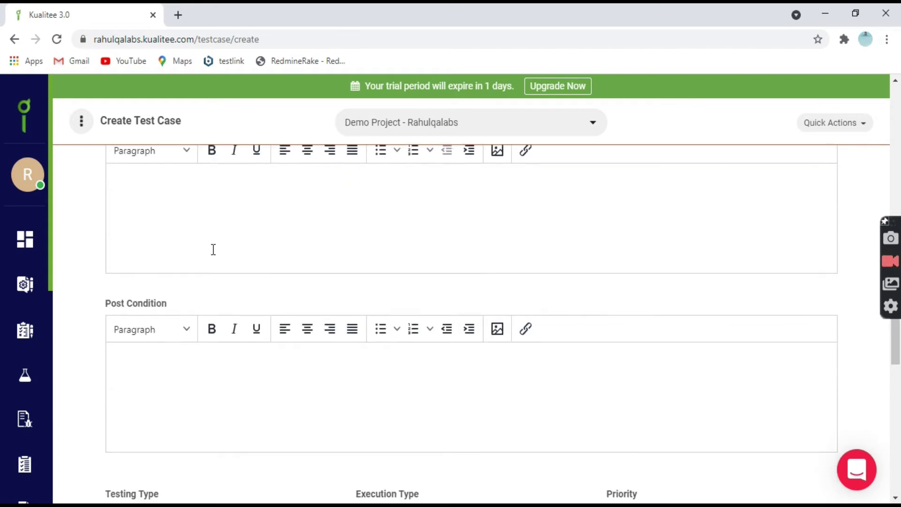
left_click(159, 389)
scroll(262, 288, "down", 1)
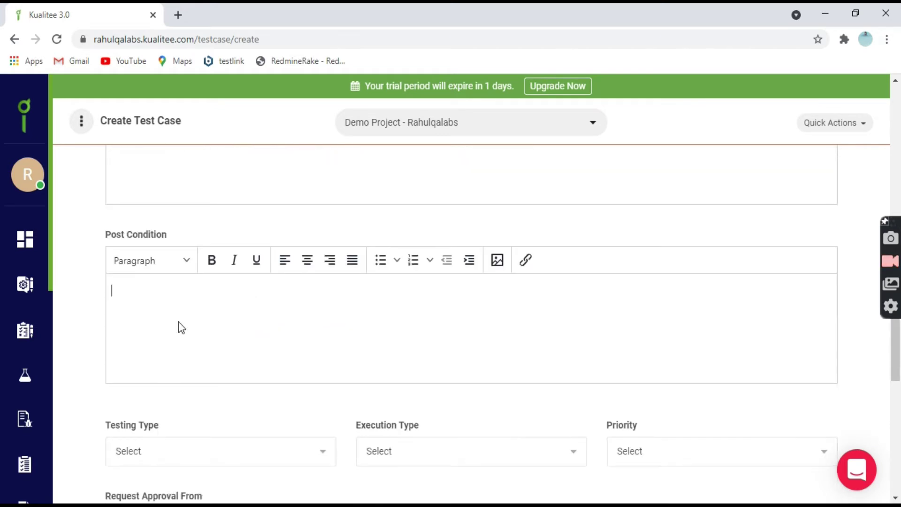
scroll(247, 292, "down", 2)
scroll(249, 291, "down", 1)
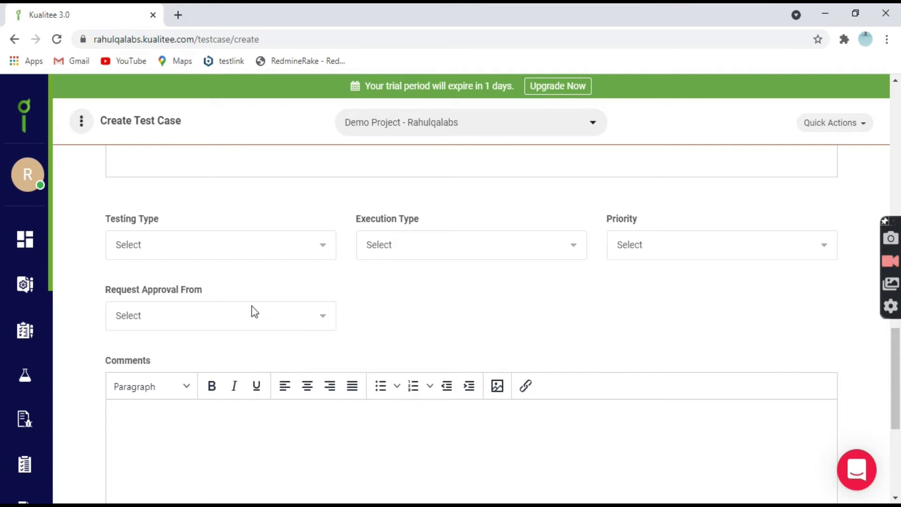
left_click(315, 245)
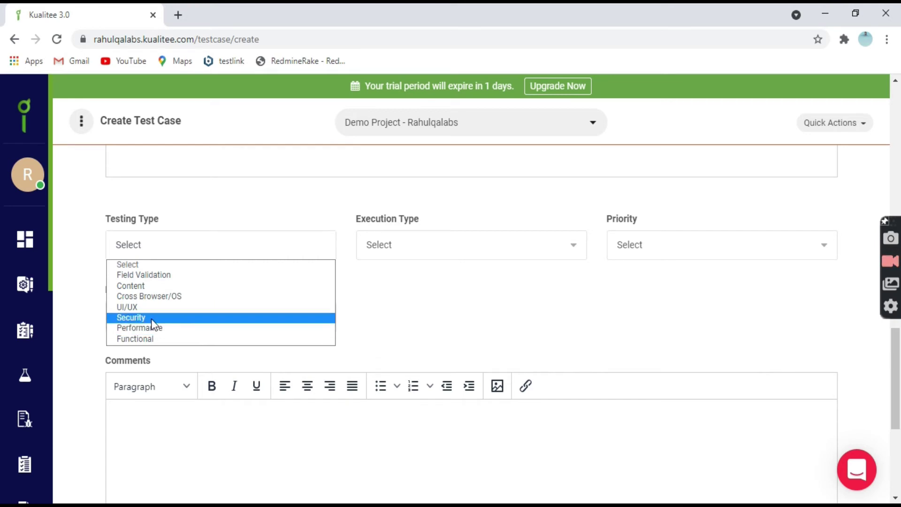
left_click(157, 275)
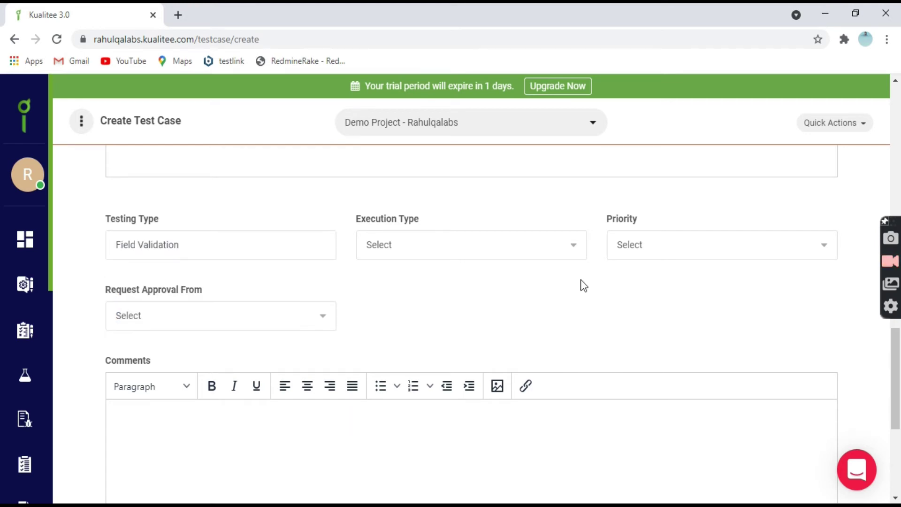
Step: Set execution type manual, priority Medium, and request approval from the project's user
left_click(572, 253)
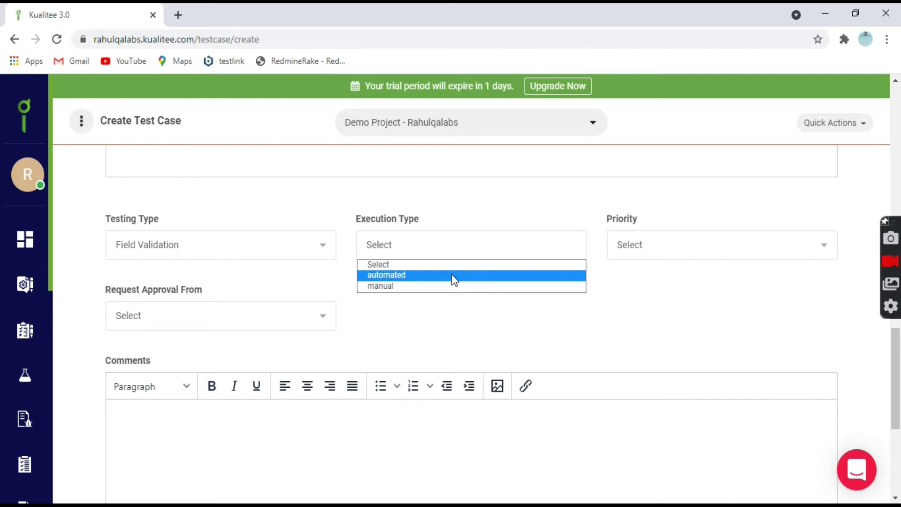
left_click(403, 287)
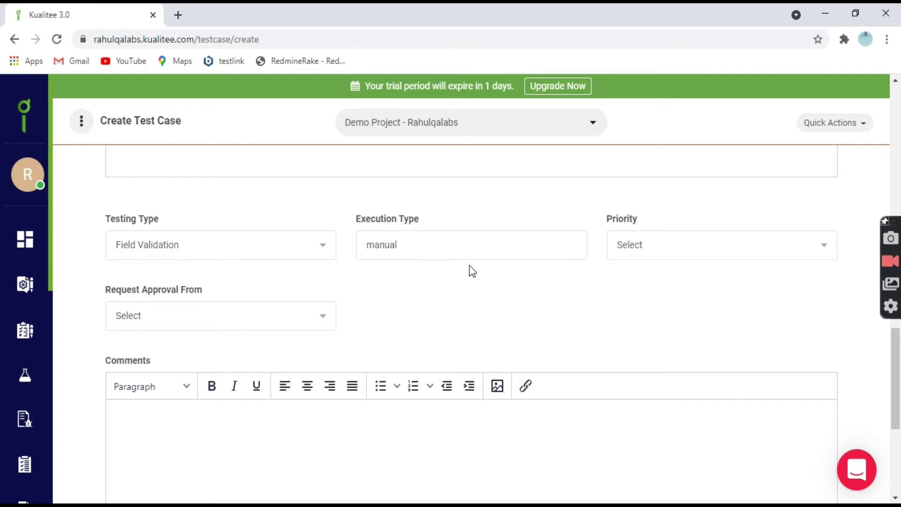
left_click(641, 244)
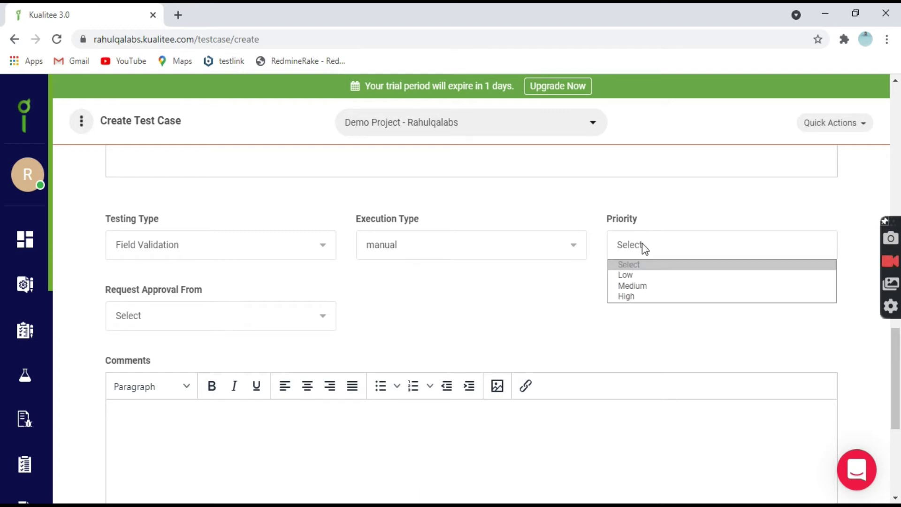
left_click(633, 286)
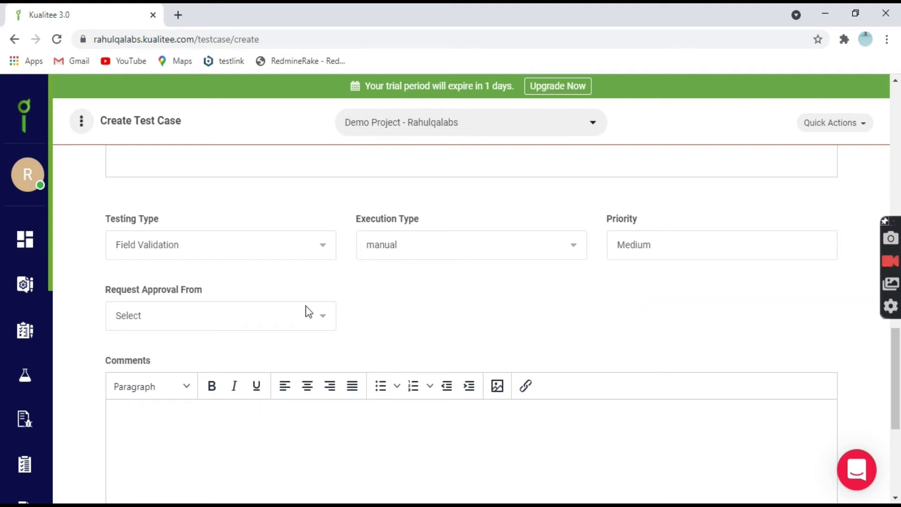
scroll(322, 301, "down", 2)
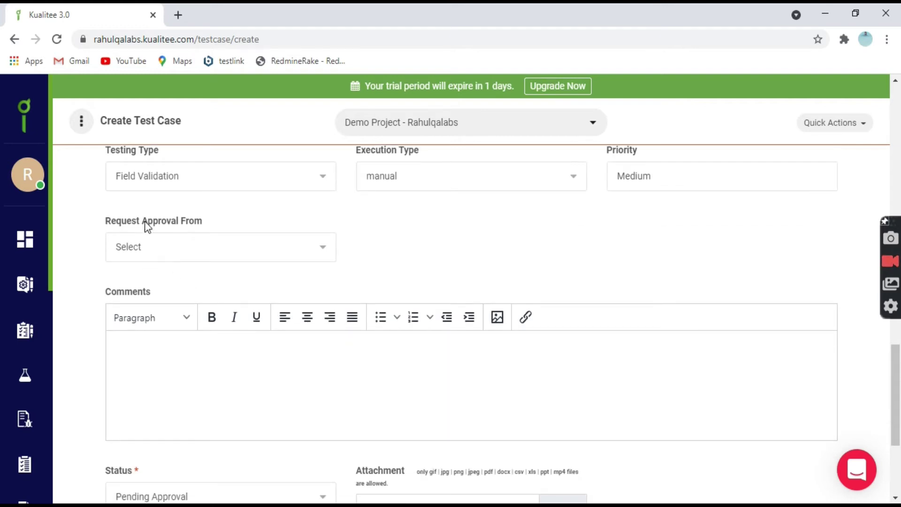
left_click(318, 256)
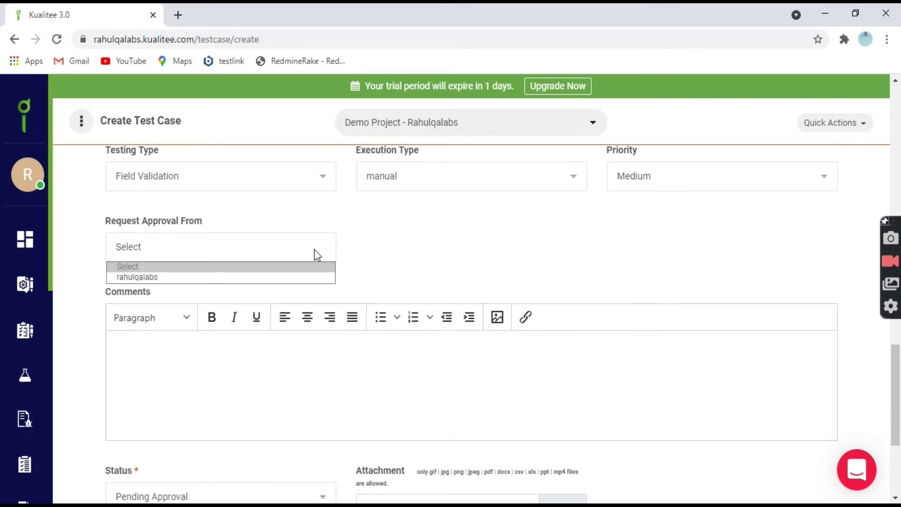
left_click(299, 277)
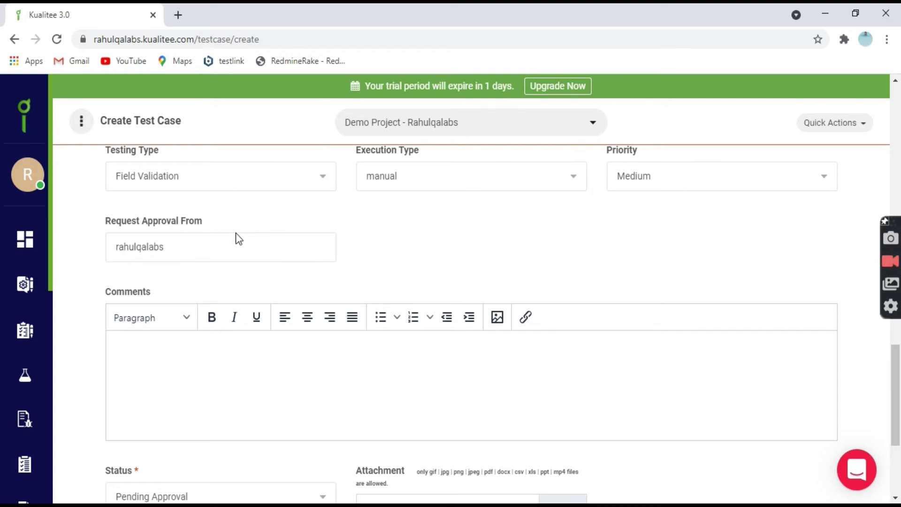
scroll(443, 245, "down", 2)
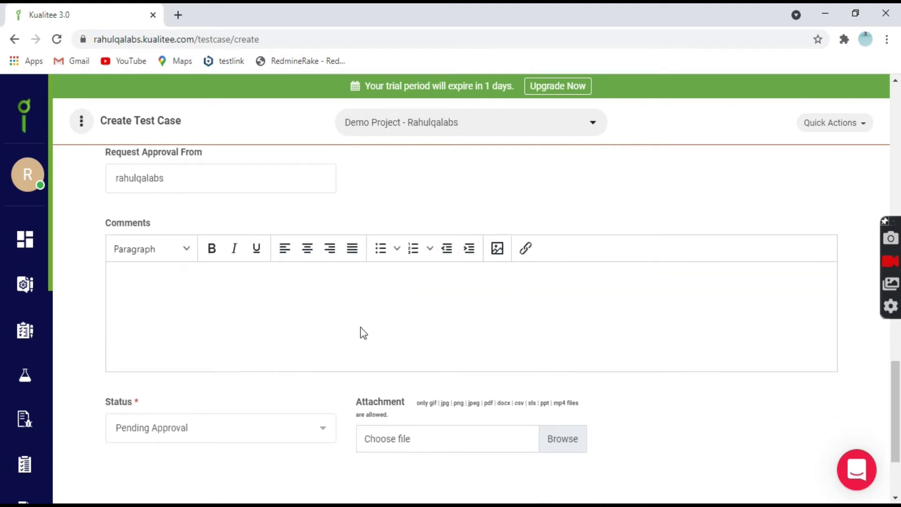
left_click(202, 308)
scroll(307, 312, "down", 3)
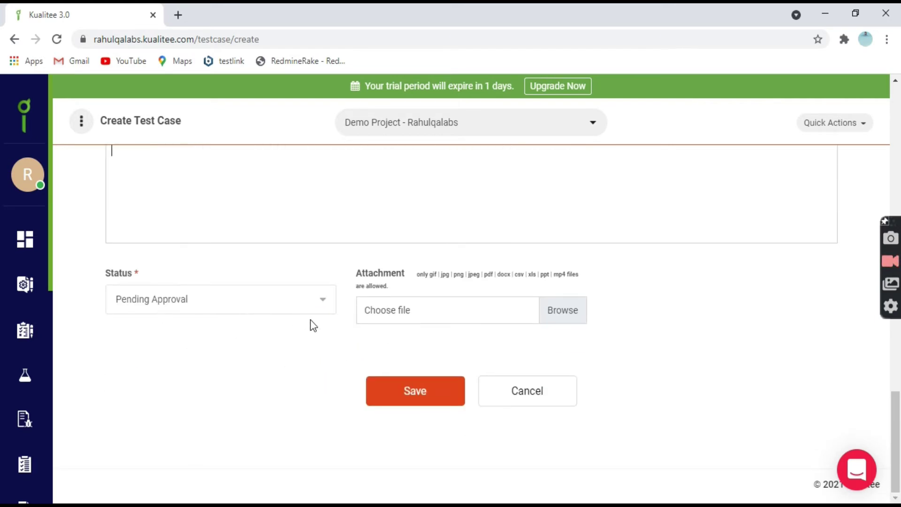
left_click(318, 303)
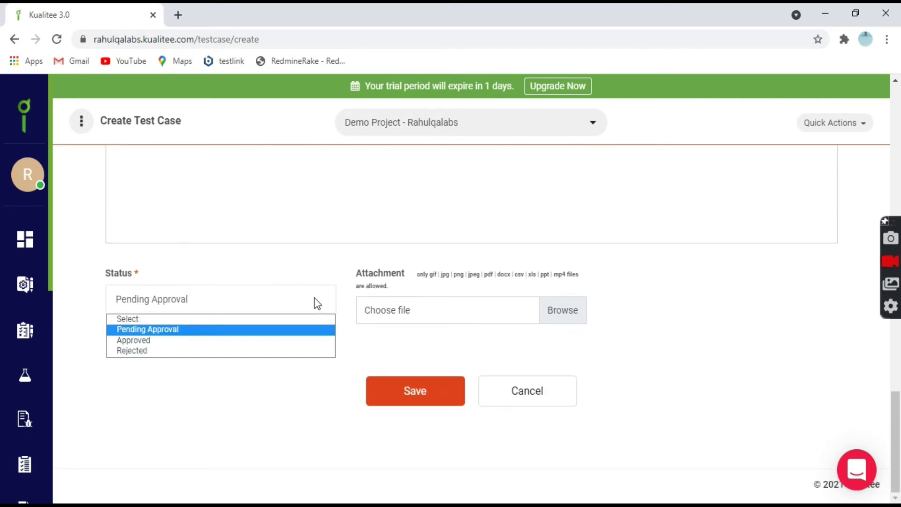
left_click(278, 259)
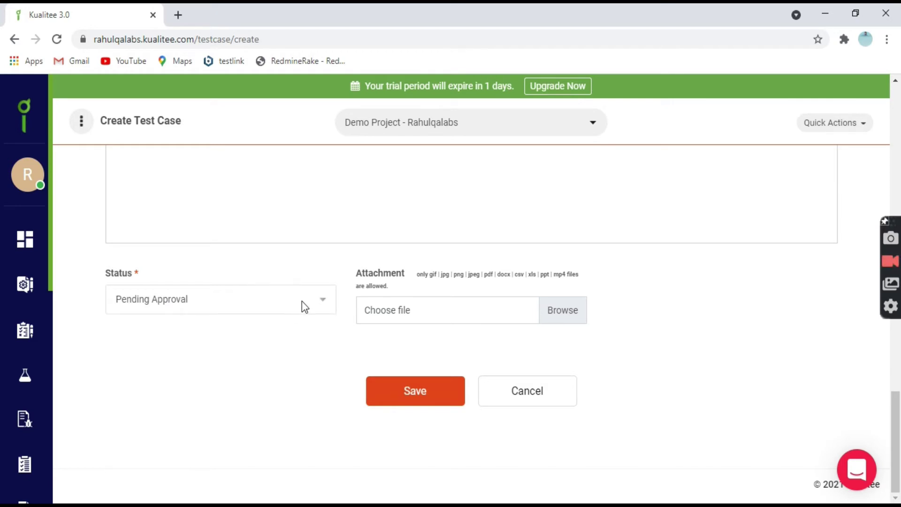
left_click(303, 300)
left_click(283, 276)
left_click_drag(354, 270, 420, 283)
left_click(644, 297)
left_click_drag(344, 267, 398, 290)
left_click(639, 322)
scroll(231, 338, "up", 15)
scroll(323, 358, "down", 4)
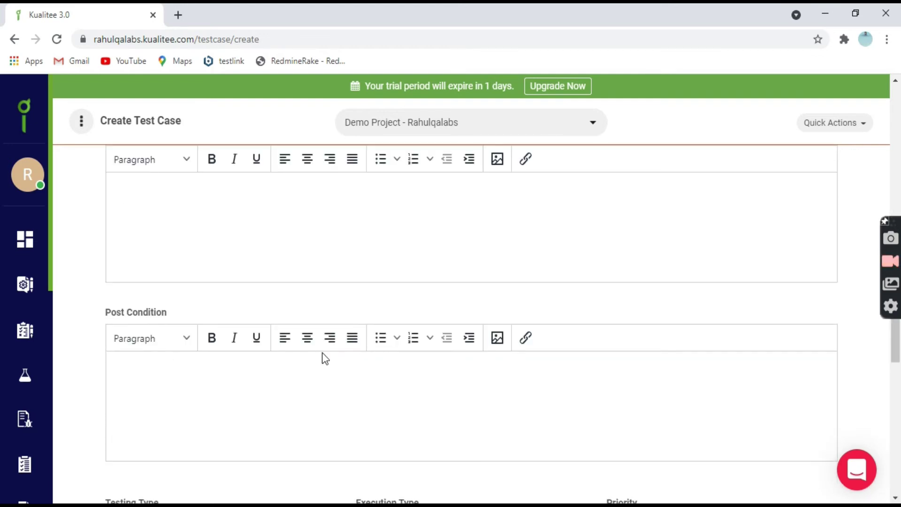
scroll(324, 357, "down", 5)
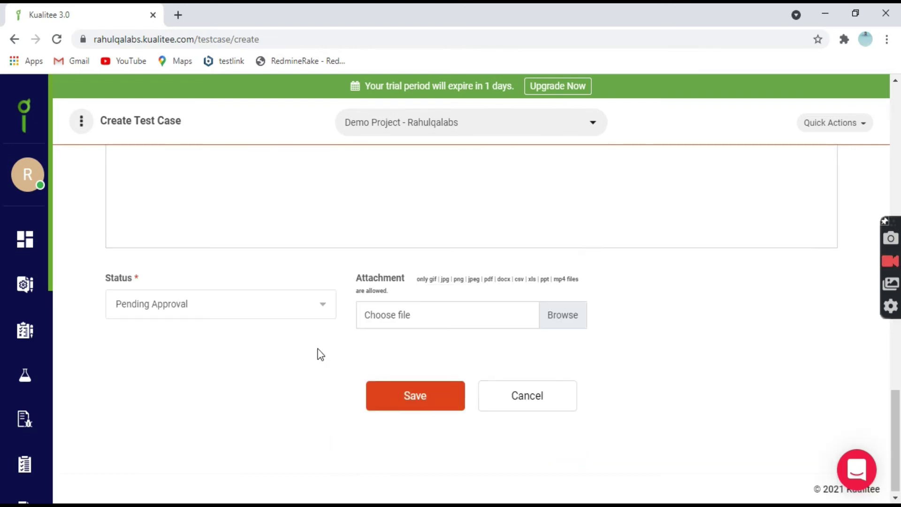
Step: Save TC1, then tick its row and check its created date 2021-04-24 and manual execution
left_click(425, 393)
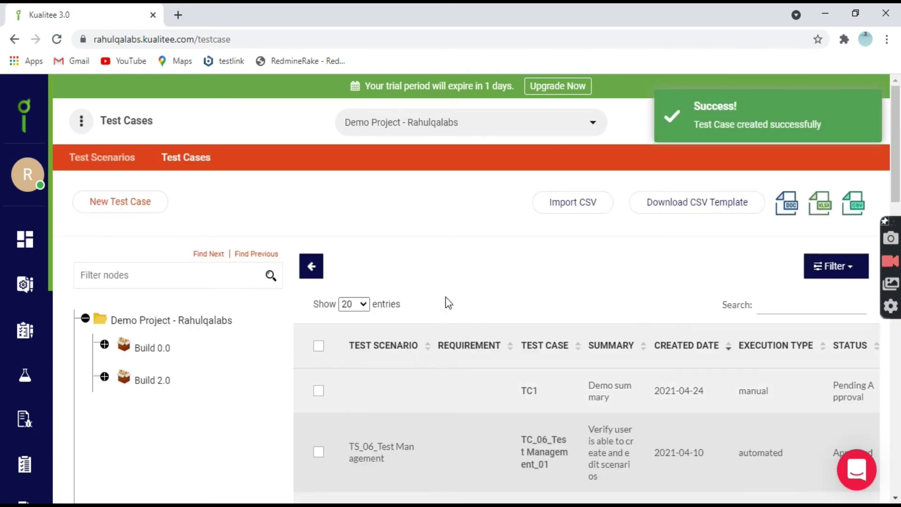
scroll(422, 291, "down", 1)
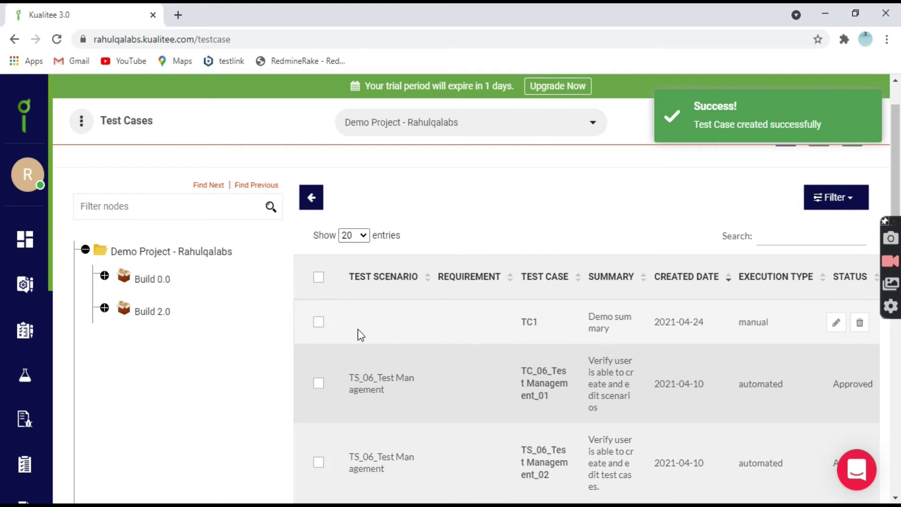
left_click(318, 322)
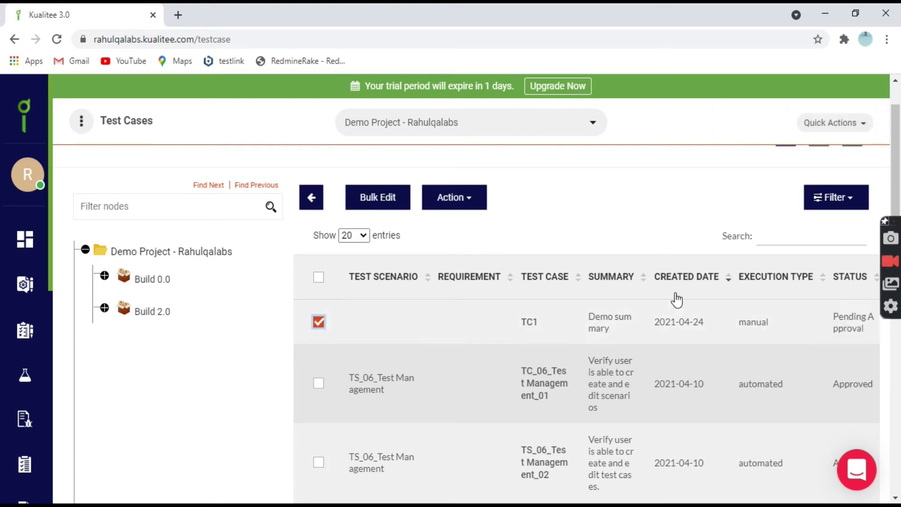
left_click_drag(706, 323, 655, 324)
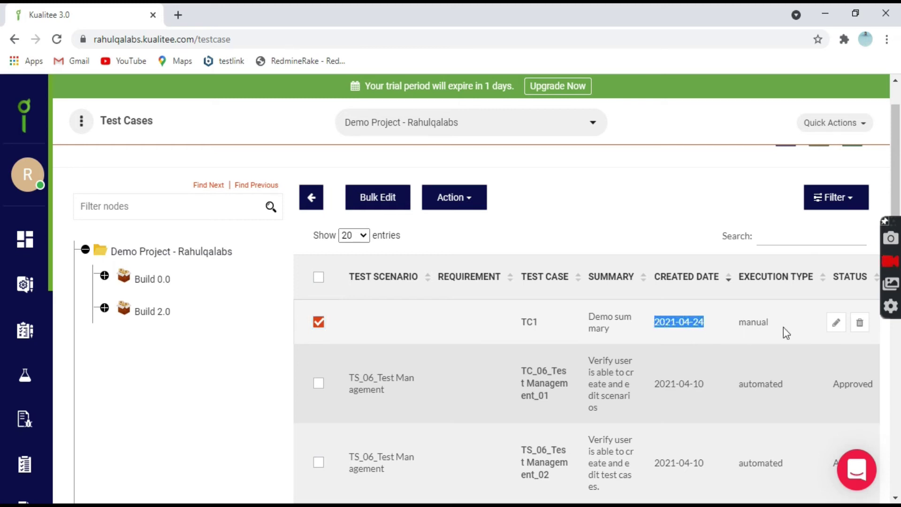
left_click_drag(733, 323, 777, 320)
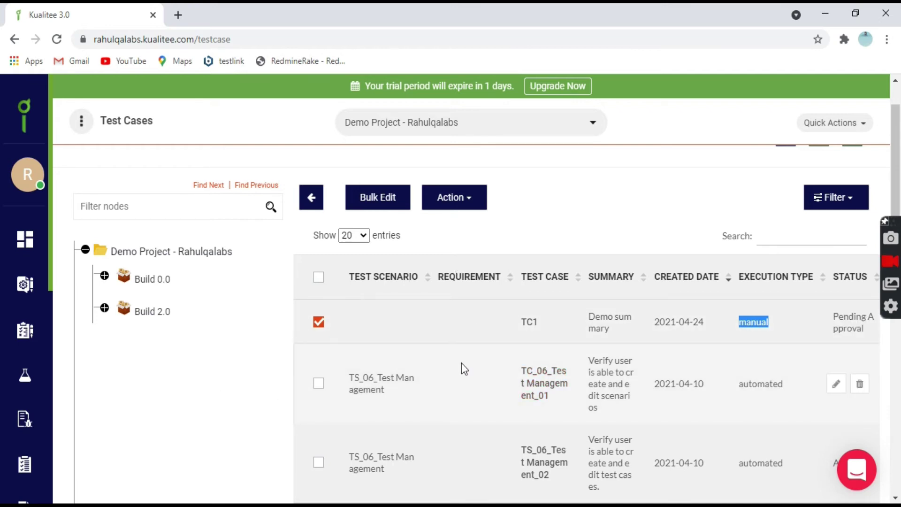
scroll(460, 365, "up", 2)
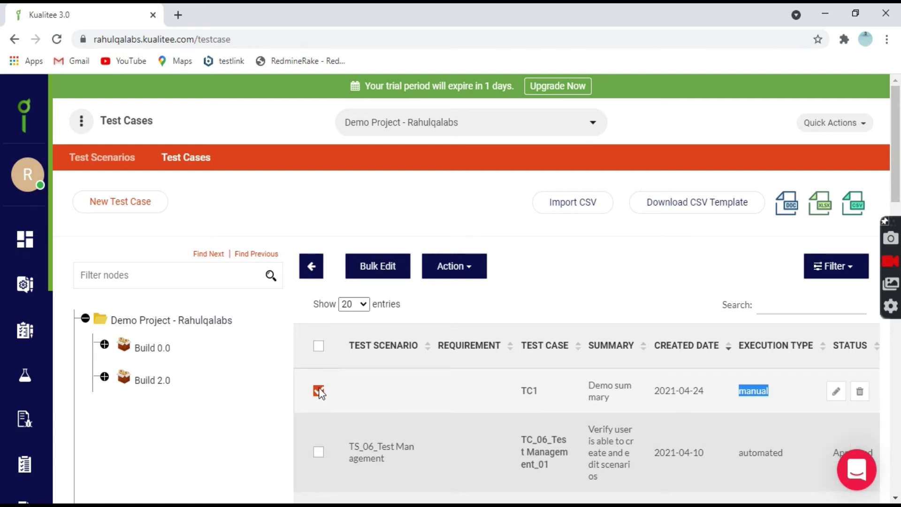
Step: Delete TC1 from its row, confirming the permanent deletion in the Confirm Action dialog
left_click(858, 393)
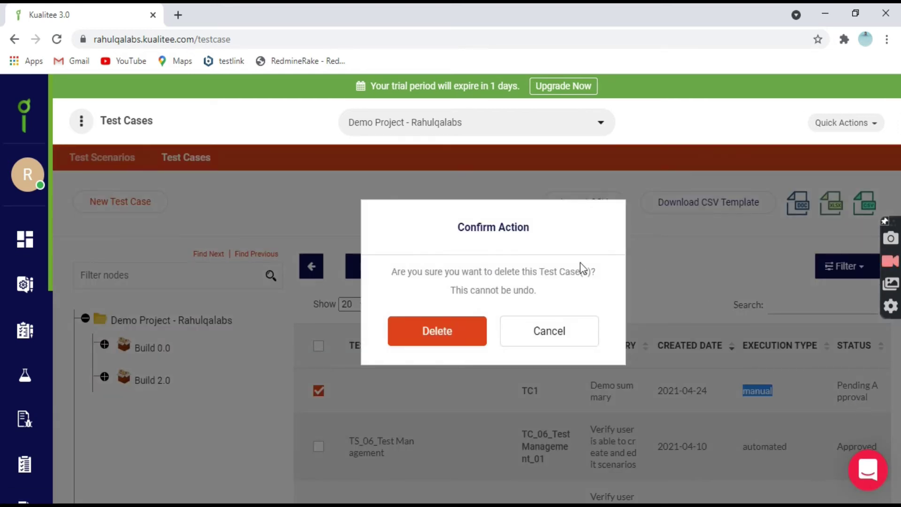
triple_click(462, 226)
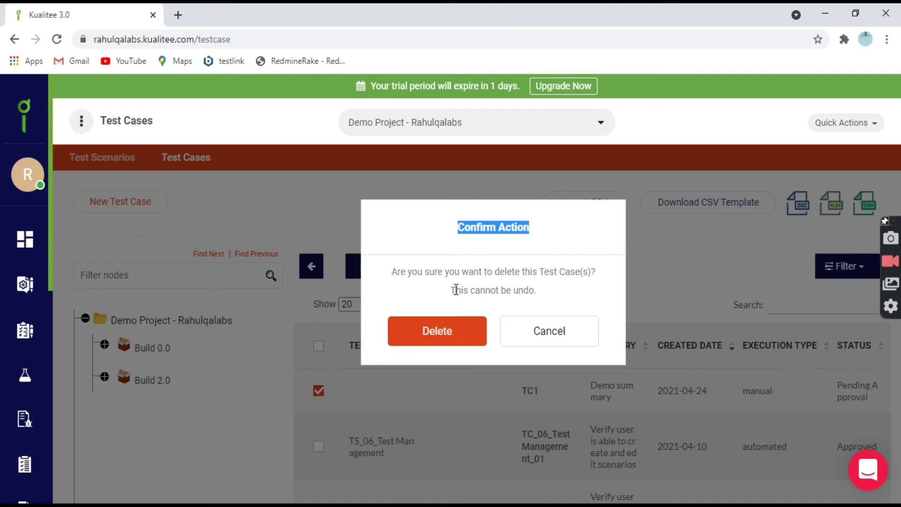
left_click_drag(452, 288, 533, 302)
left_click(558, 295)
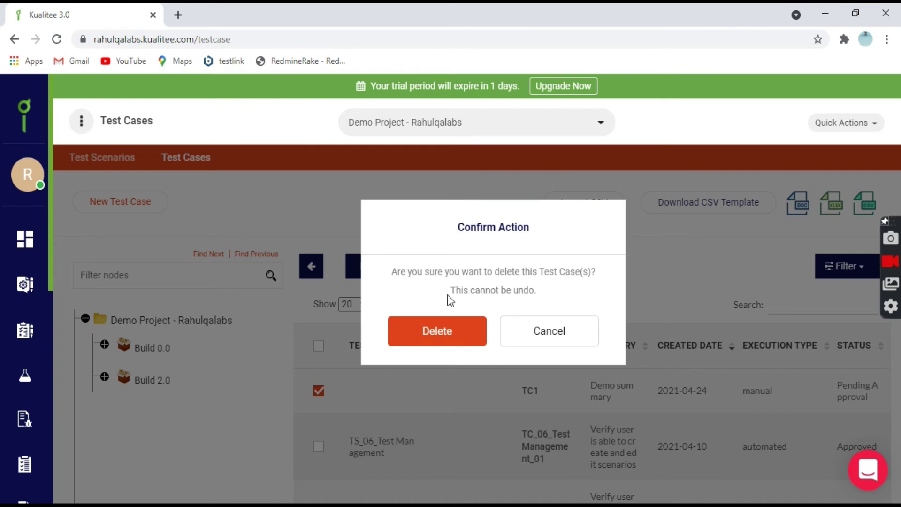
left_click(432, 334)
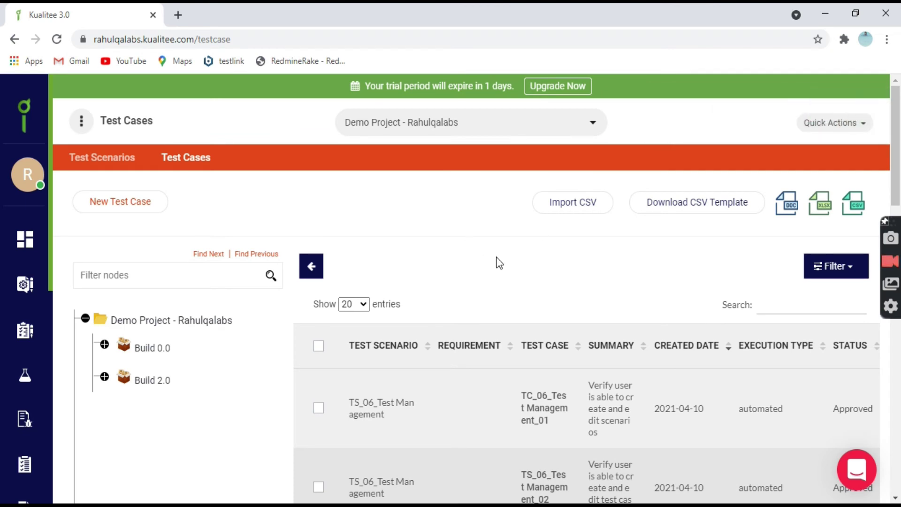
scroll(483, 253, "down", 7)
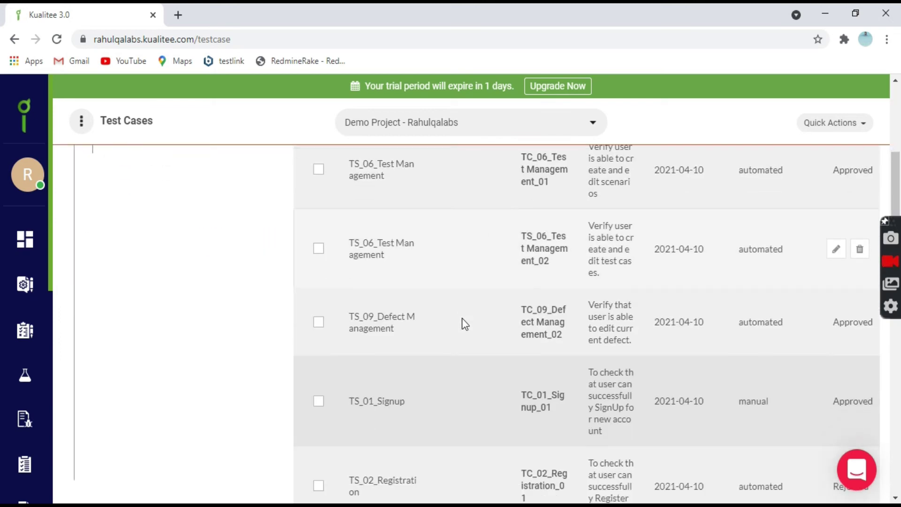
scroll(450, 333, "up", 7)
scroll(444, 328, "down", 4)
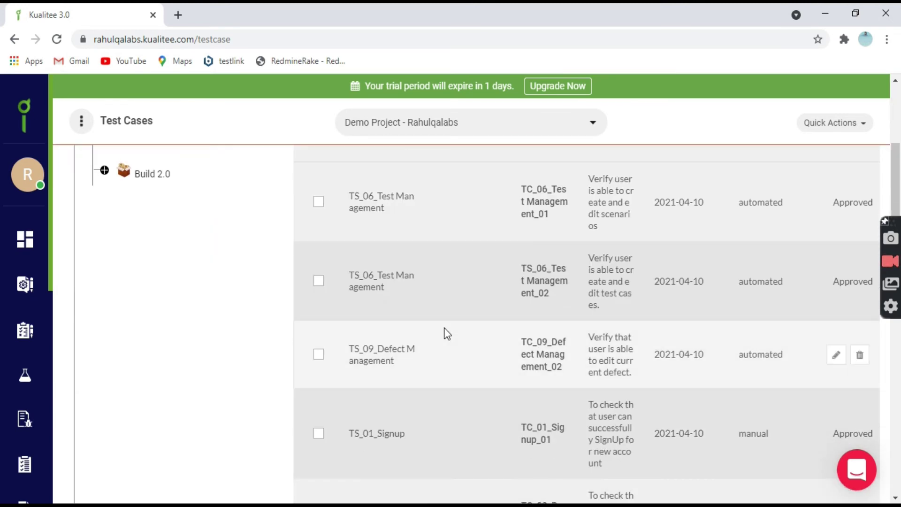
scroll(469, 334, "up", 4)
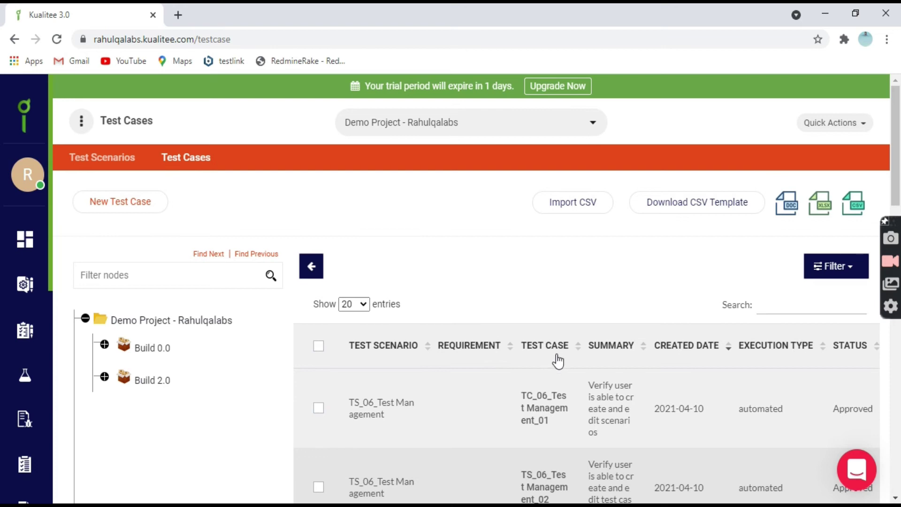
scroll(555, 359, "down", 3)
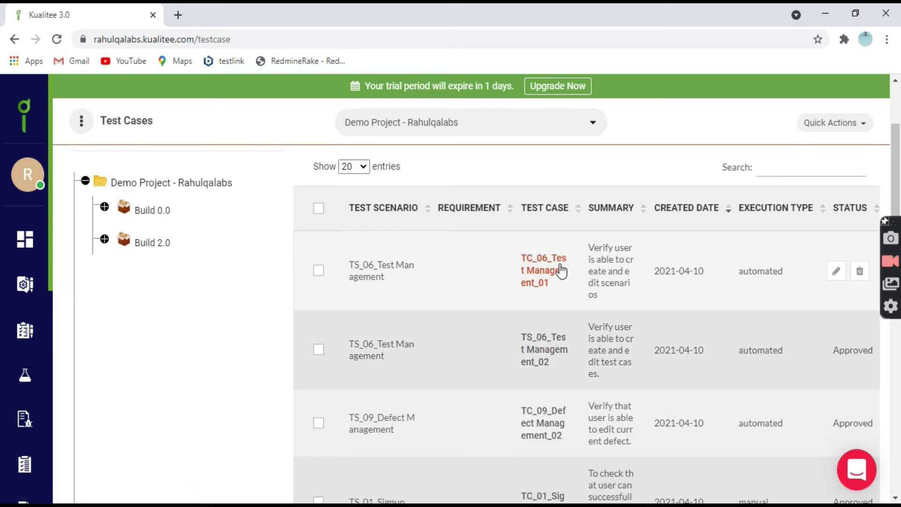
left_click(542, 269)
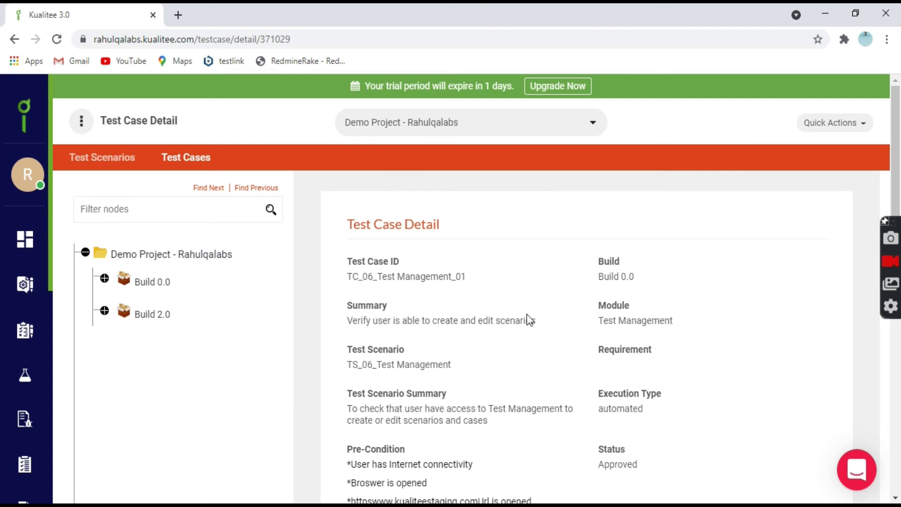
scroll(527, 292, "down", 2)
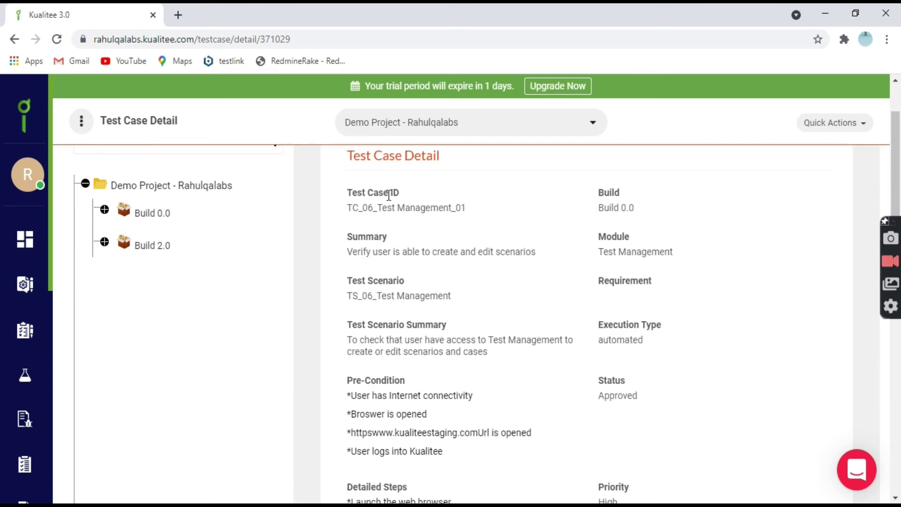
left_click_drag(362, 193, 410, 187)
left_click_drag(631, 193, 610, 194)
left_click_drag(357, 280, 405, 281)
scroll(472, 282, "down", 3)
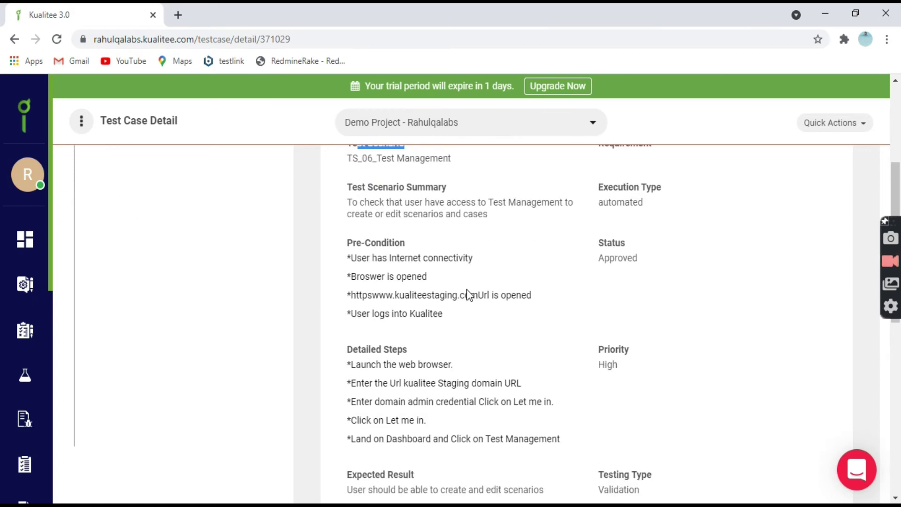
left_click_drag(442, 314, 348, 241)
scroll(632, 307, "down", 4)
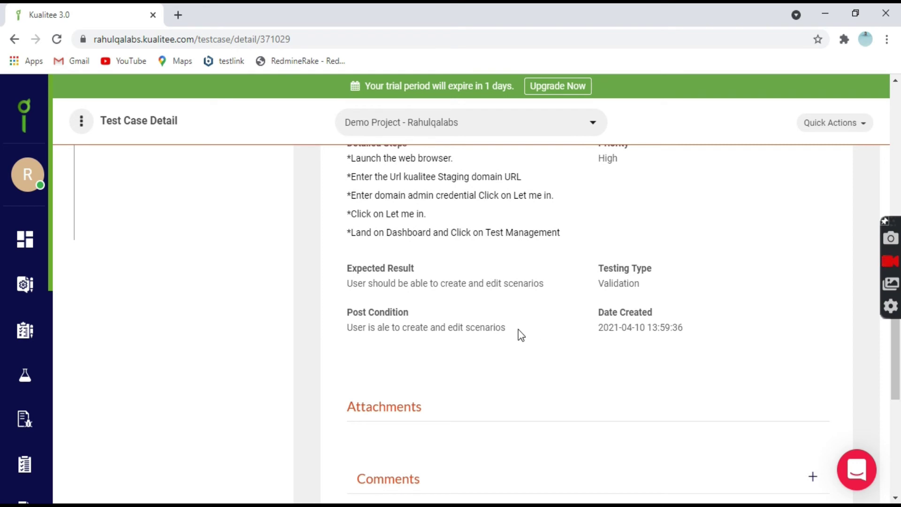
scroll(544, 318, "down", 3)
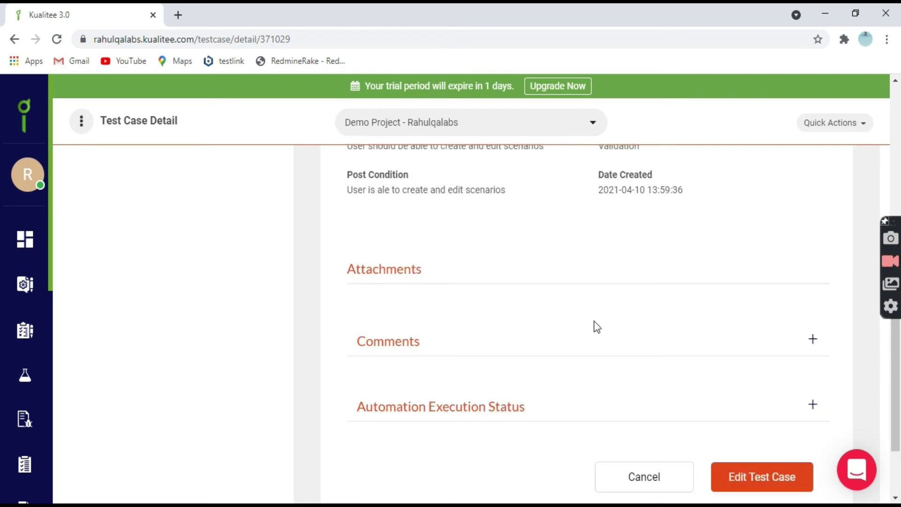
left_click(813, 339)
scroll(583, 281, "down", 3)
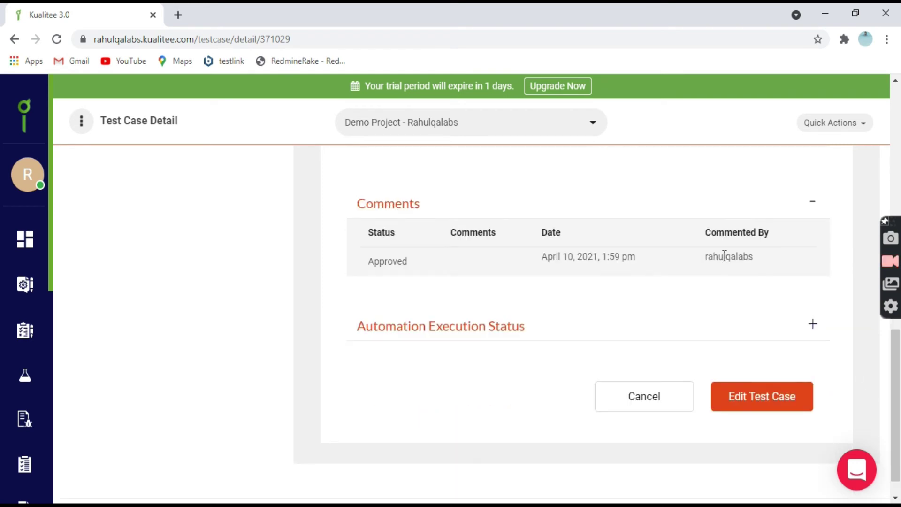
left_click_drag(761, 262, 469, 259)
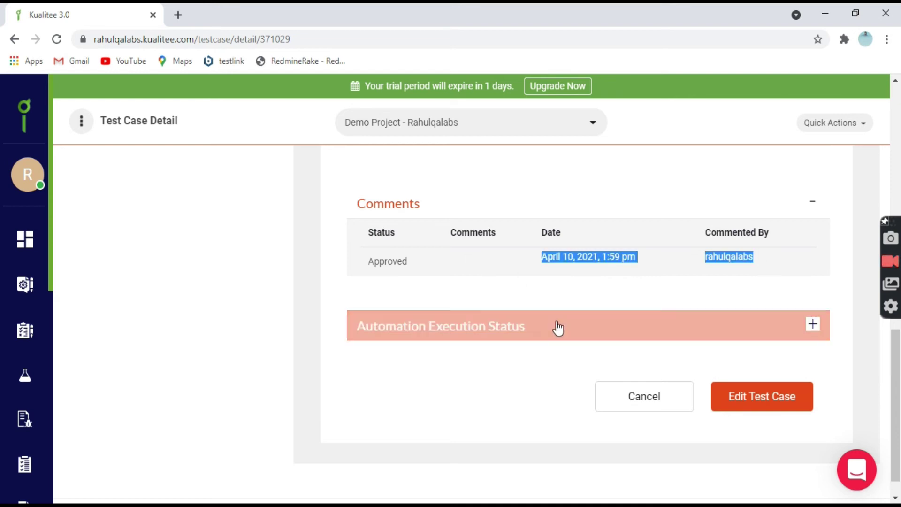
left_click(812, 323)
scroll(559, 283, "down", 2)
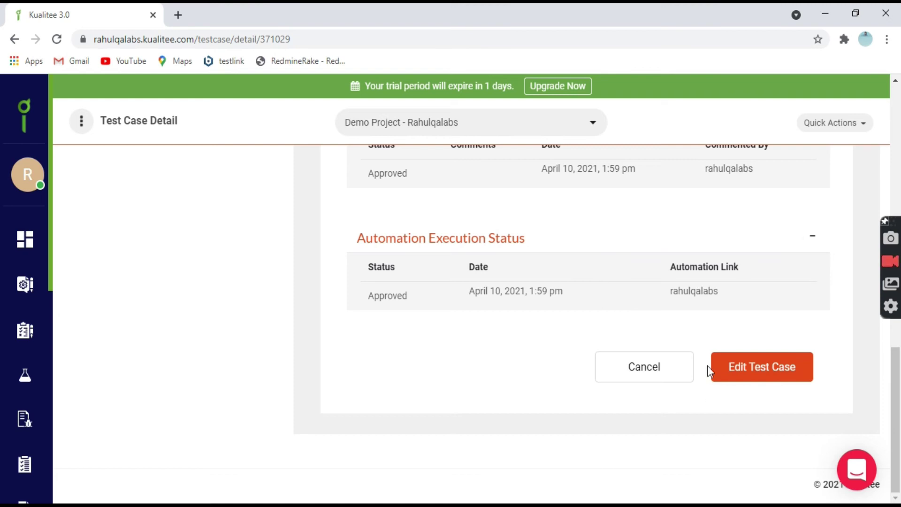
scroll(547, 346, "up", 5)
scroll(533, 399, "up", 5)
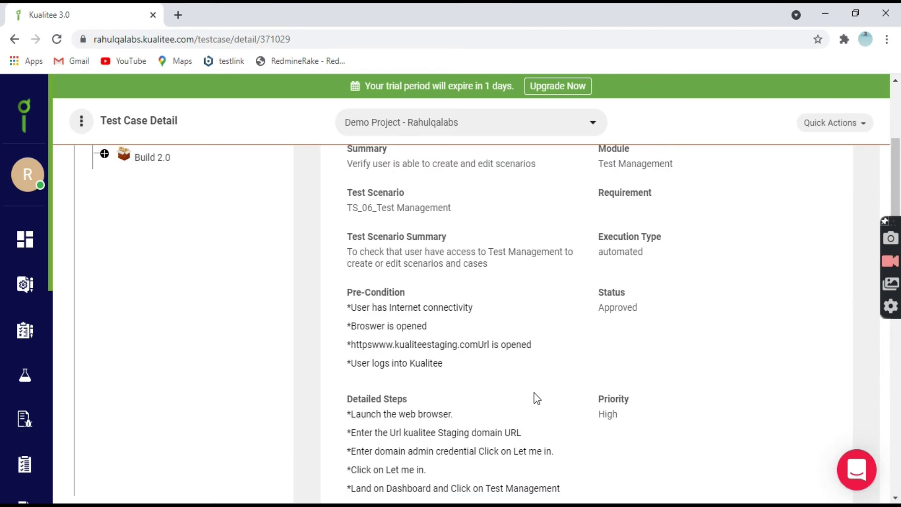
scroll(615, 322, "down", 10)
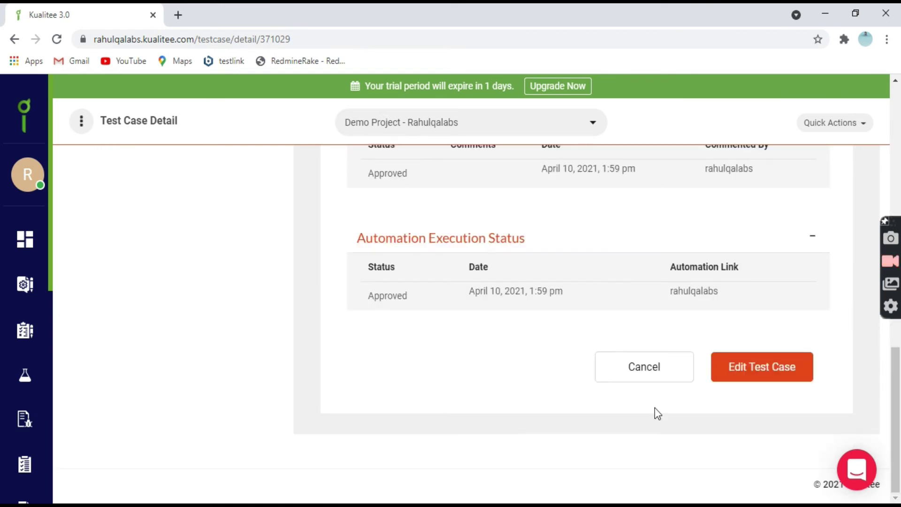
left_click(748, 378)
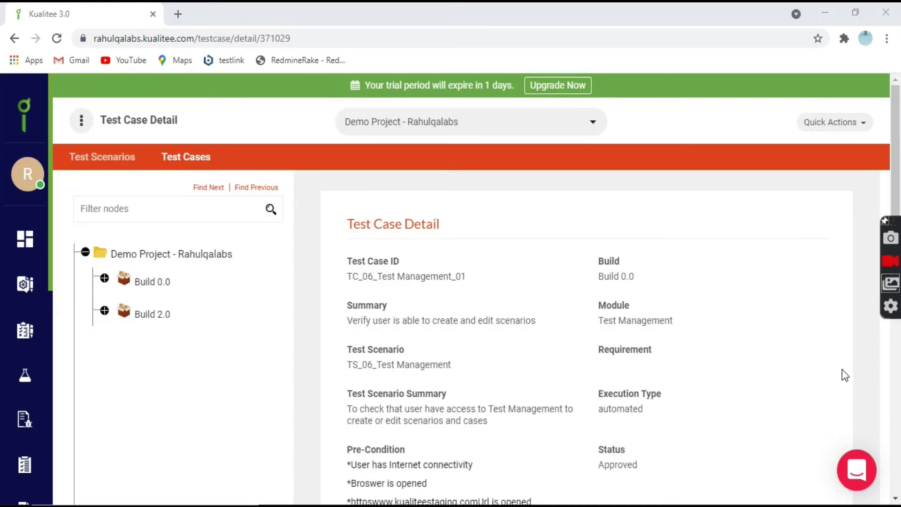
scroll(842, 370, "down", 9)
scroll(845, 374, "down", 5)
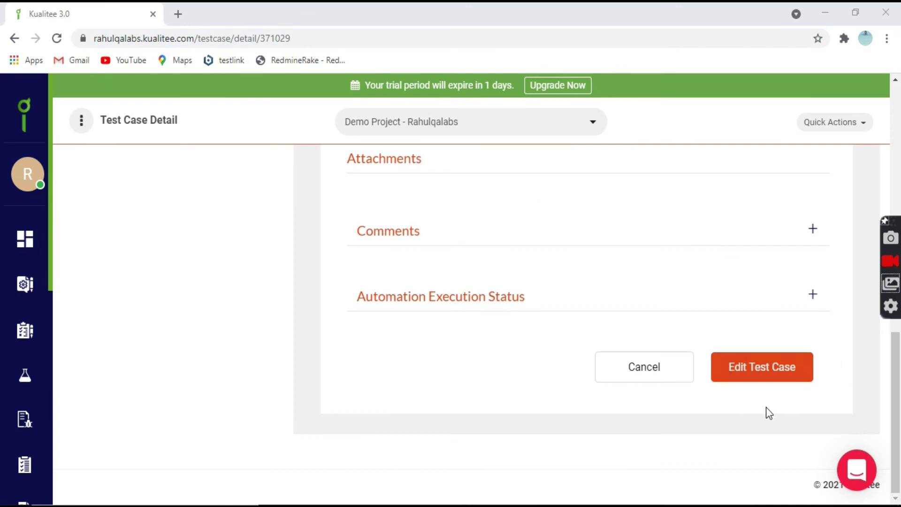
scroll(493, 389, "up", 14)
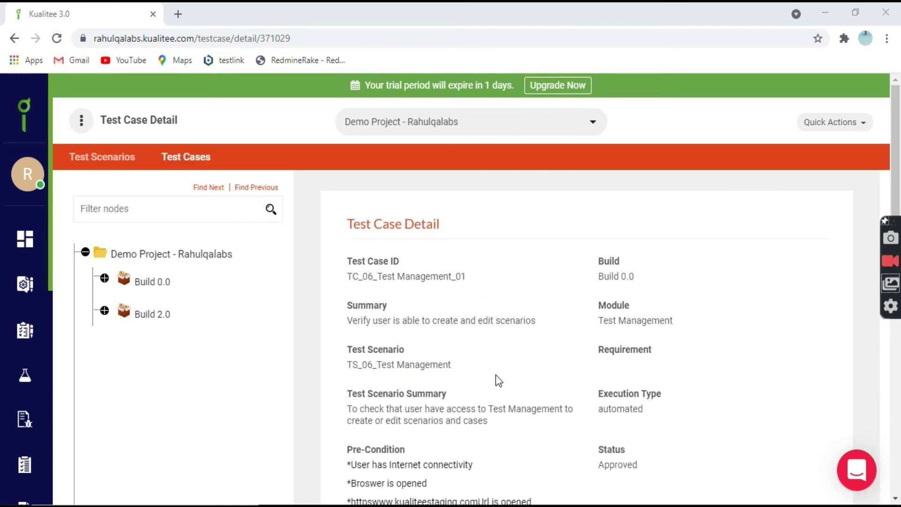
left_click(185, 159)
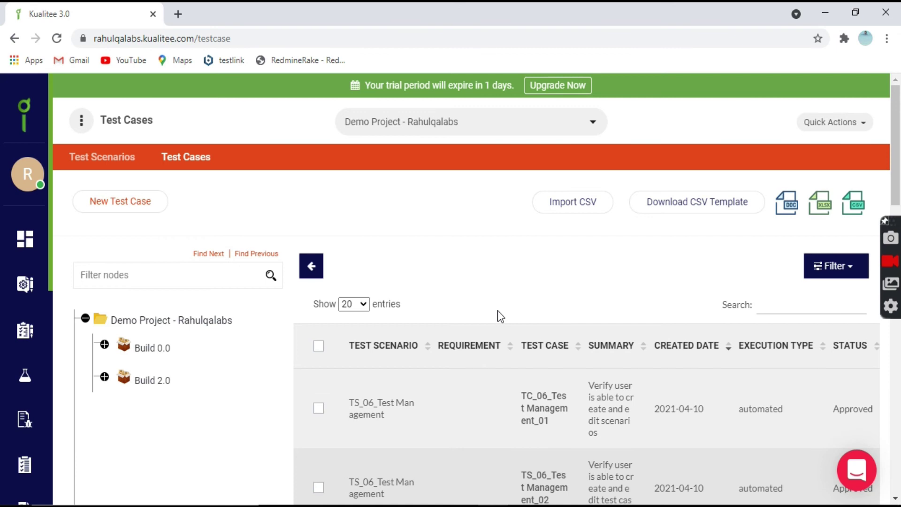
left_click(581, 205)
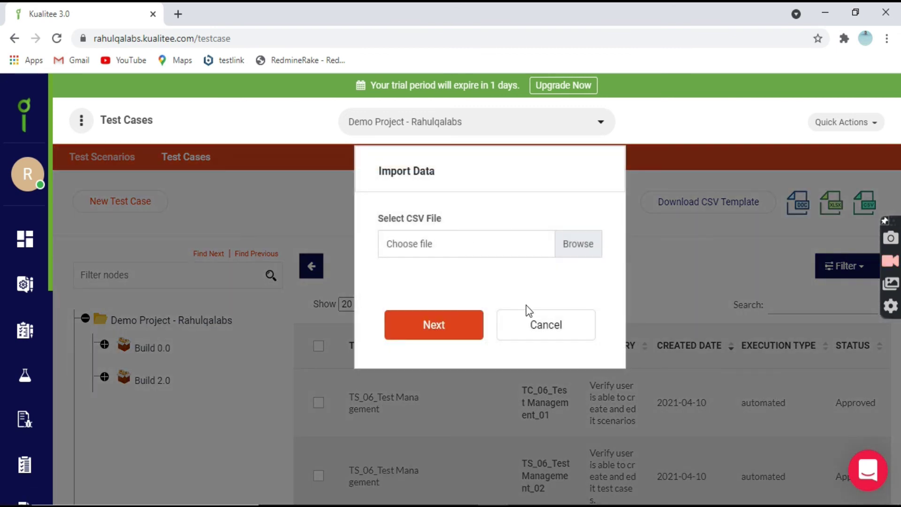
left_click(547, 335)
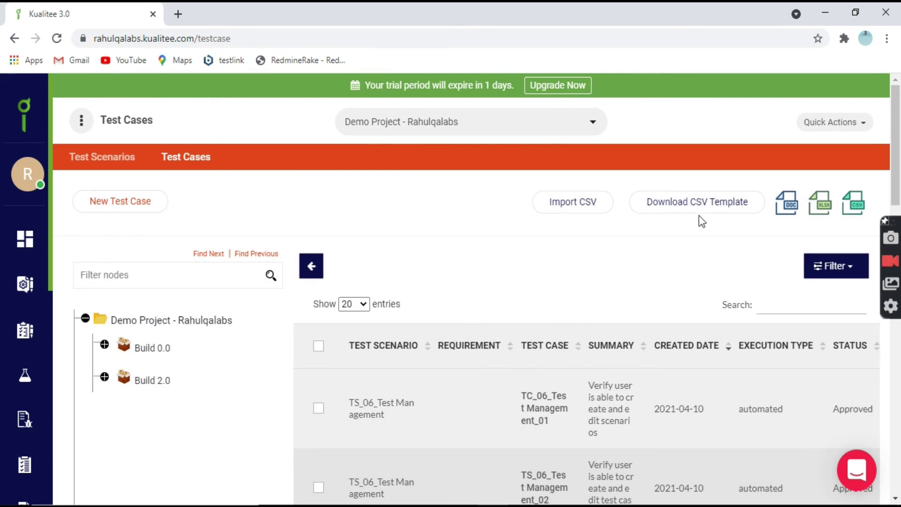
scroll(413, 354, "down", 3)
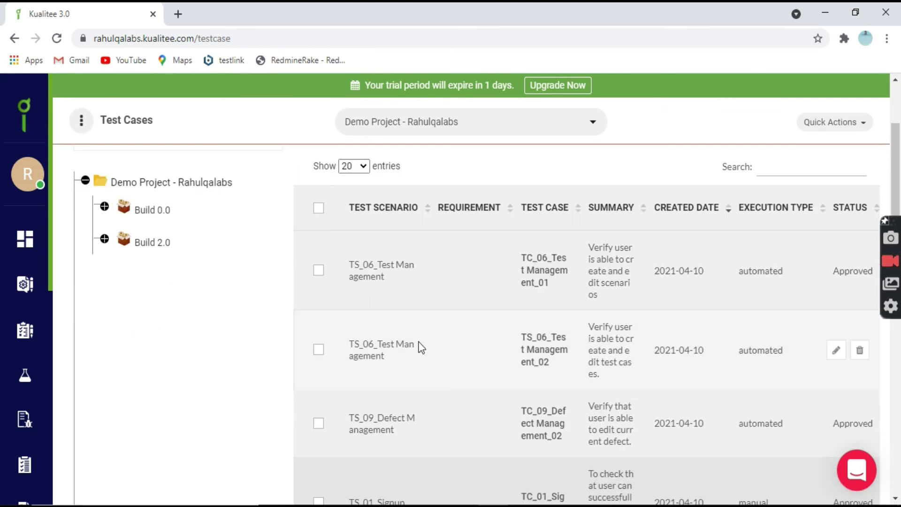
scroll(422, 345, "up", 3)
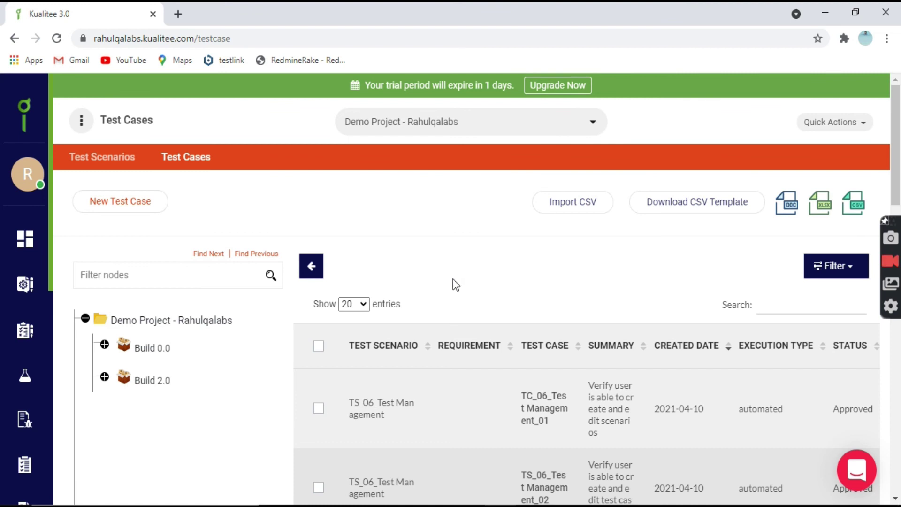
Step: Tick TC_06_Test Management_01 and view the Action menu options without choosing one
scroll(454, 284, "down", 1)
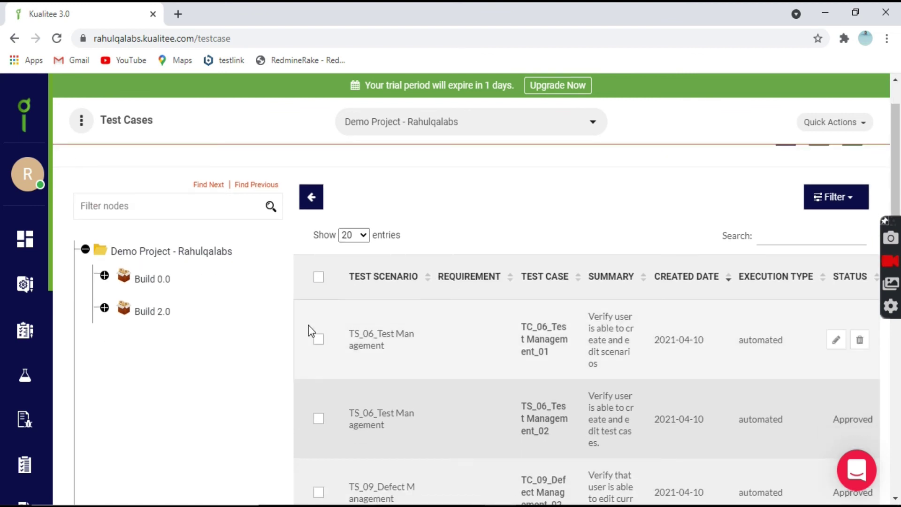
left_click(318, 338)
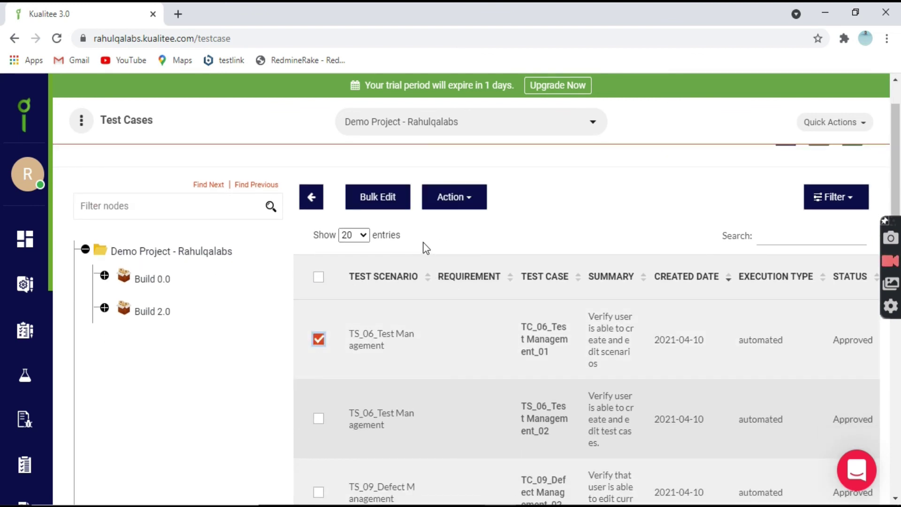
left_click(463, 206)
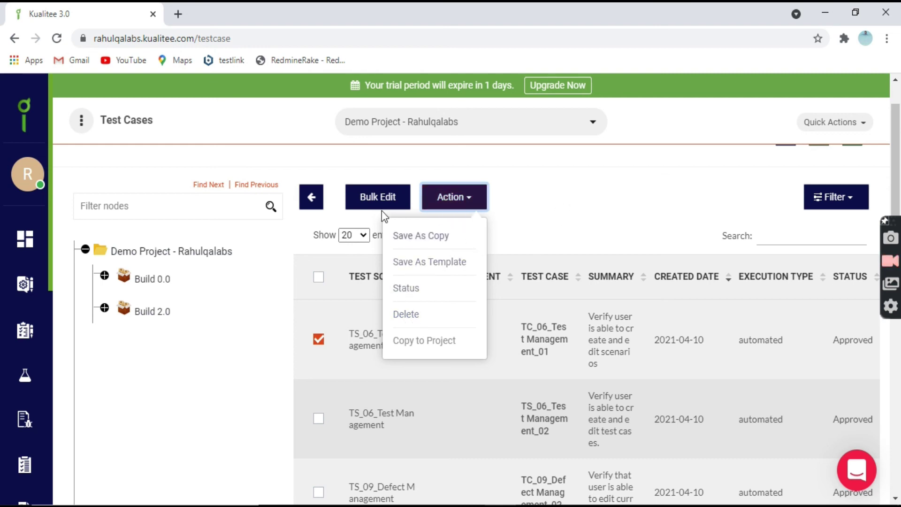
left_click(603, 178)
scroll(424, 300, "up", 2)
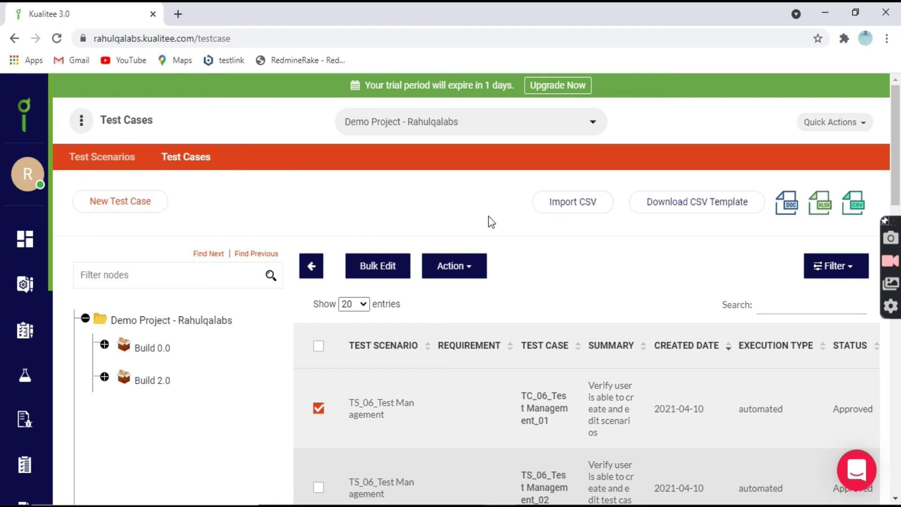
Step: Open a blank Create Test Case form from Quick Actions, then return to the dashboard via the logo
left_click(826, 123)
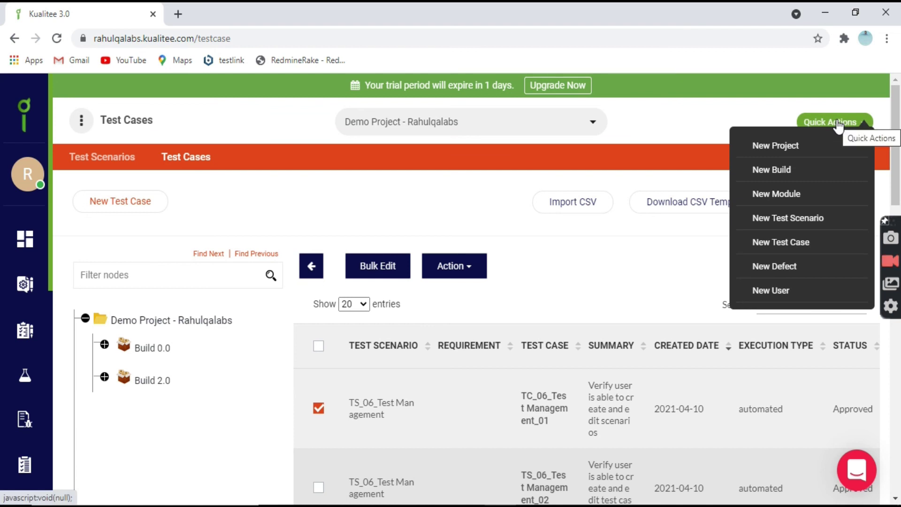
left_click(780, 244)
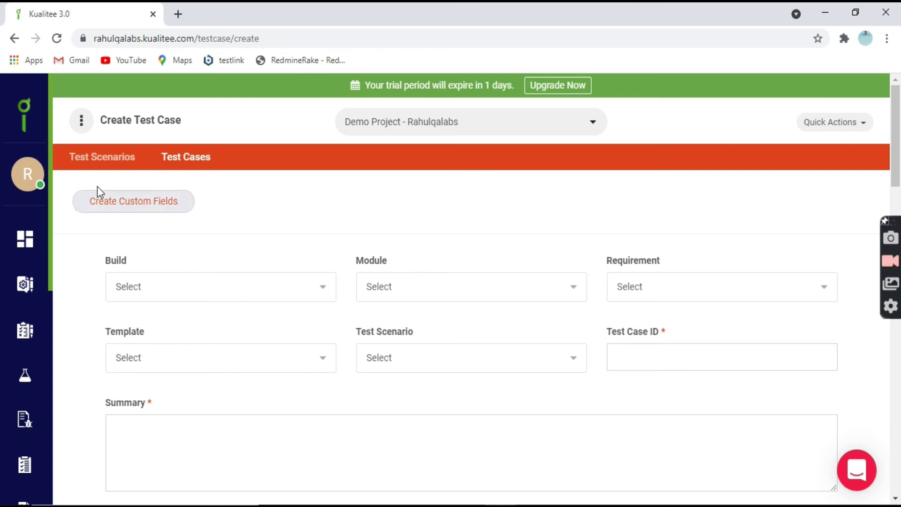
left_click(26, 115)
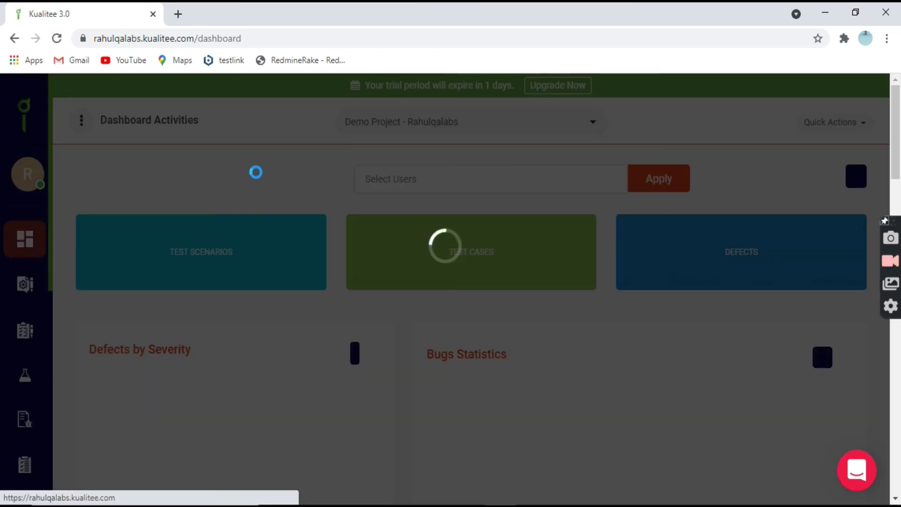